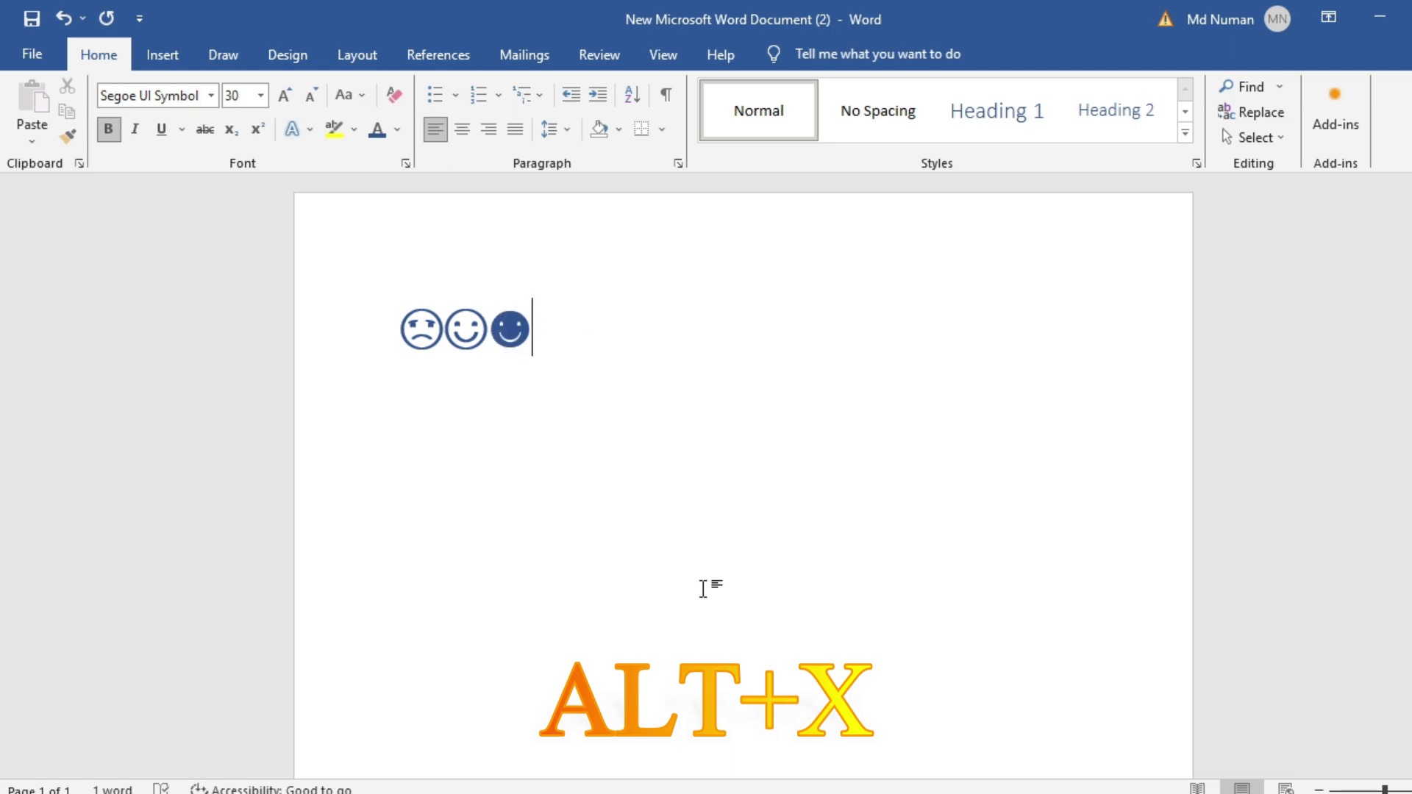
Insert two emoji after the three existing smileys by converting the Unicode codes 1f600 and 1f601 into characters
text(1f600)
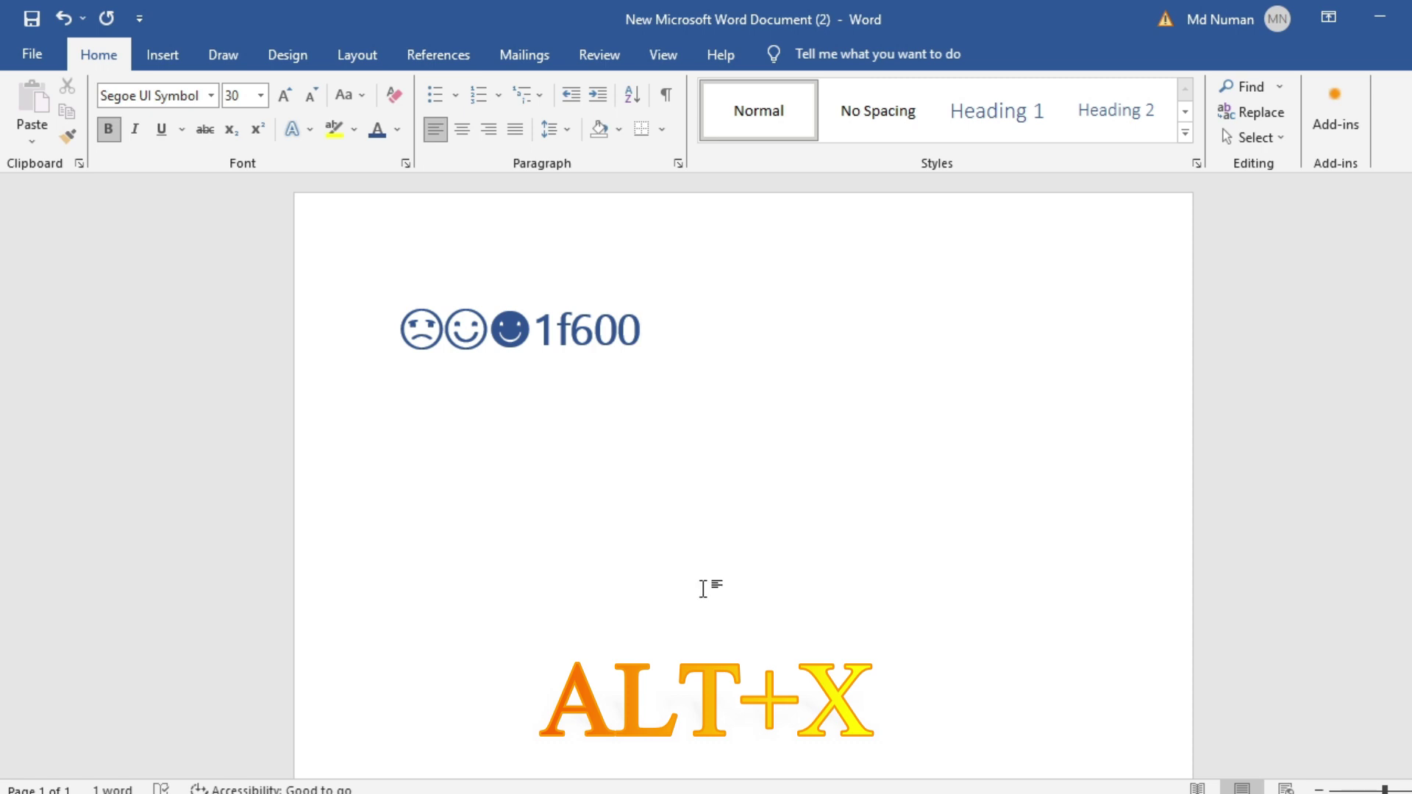
key(alt+x)
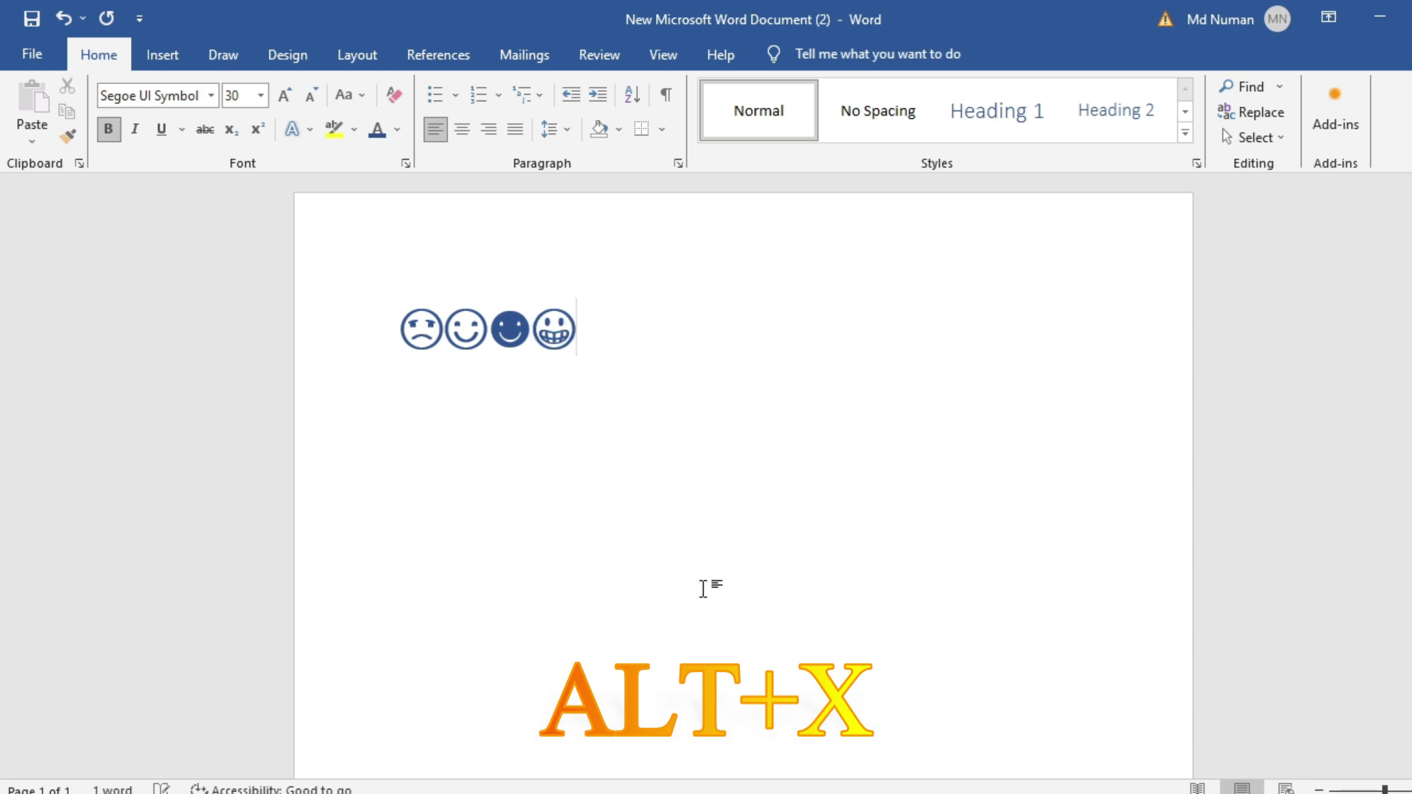
text(1)
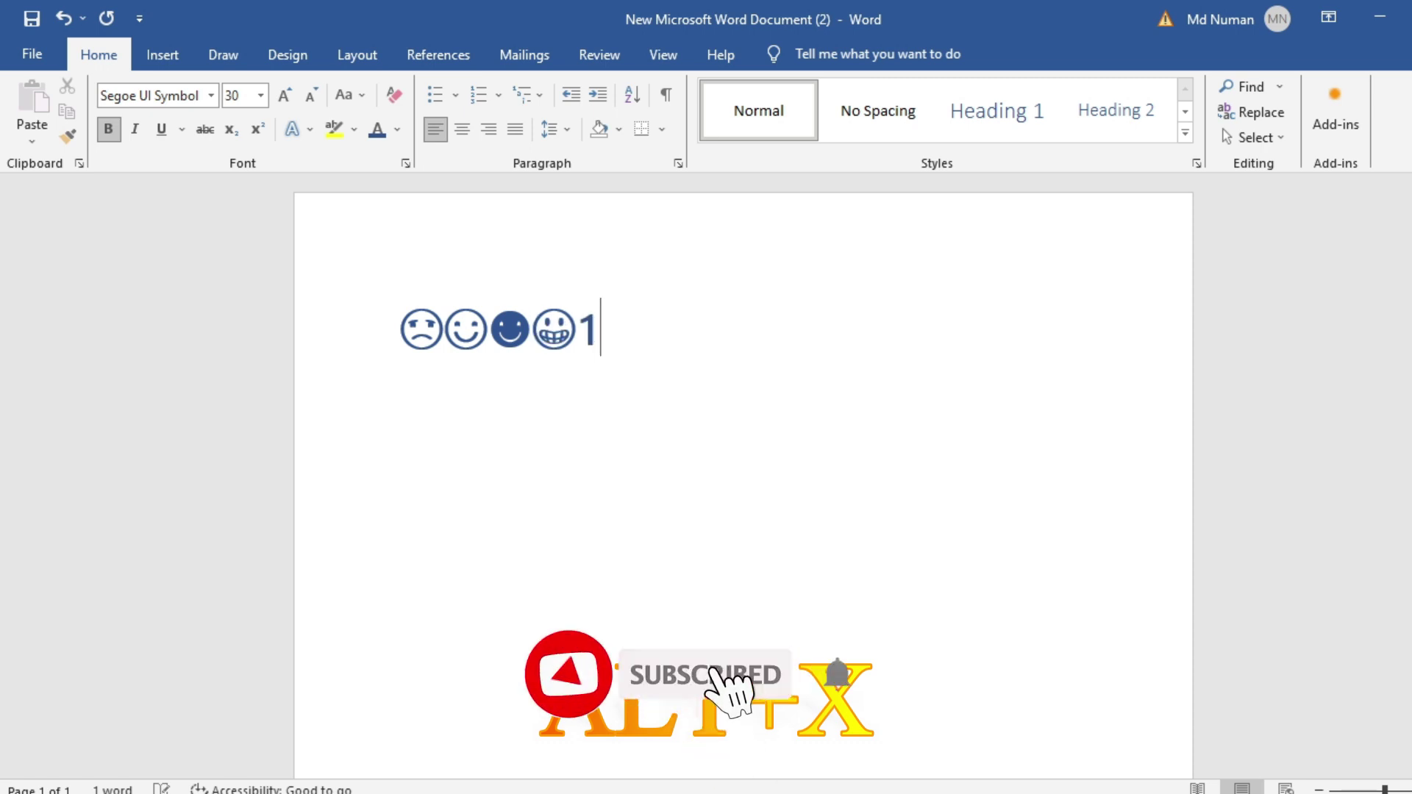
text(f601)
key(alt+x)
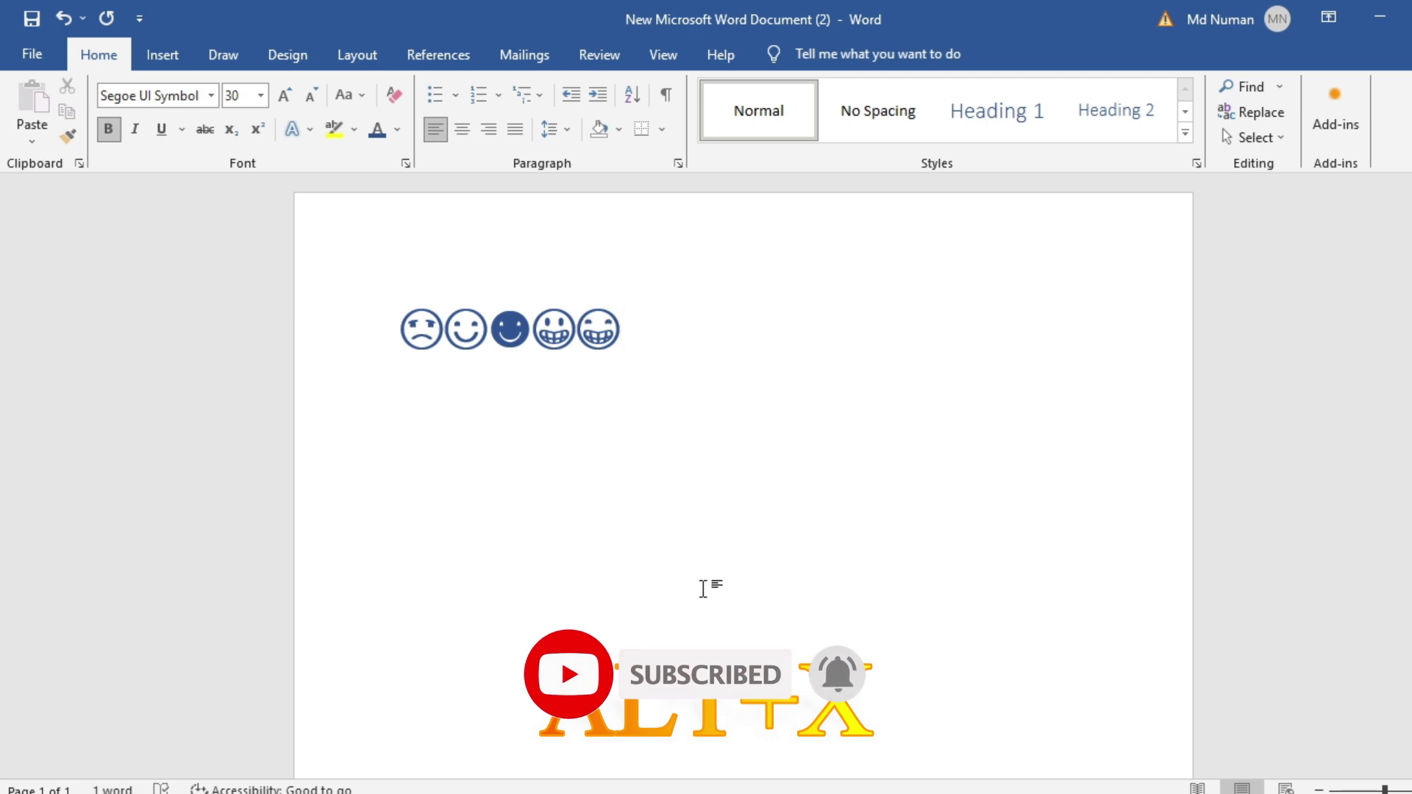
Append three more emoji to the line by converting the Unicode codes 1f602, 1f603 and 1f604 into characters
text(1f602)
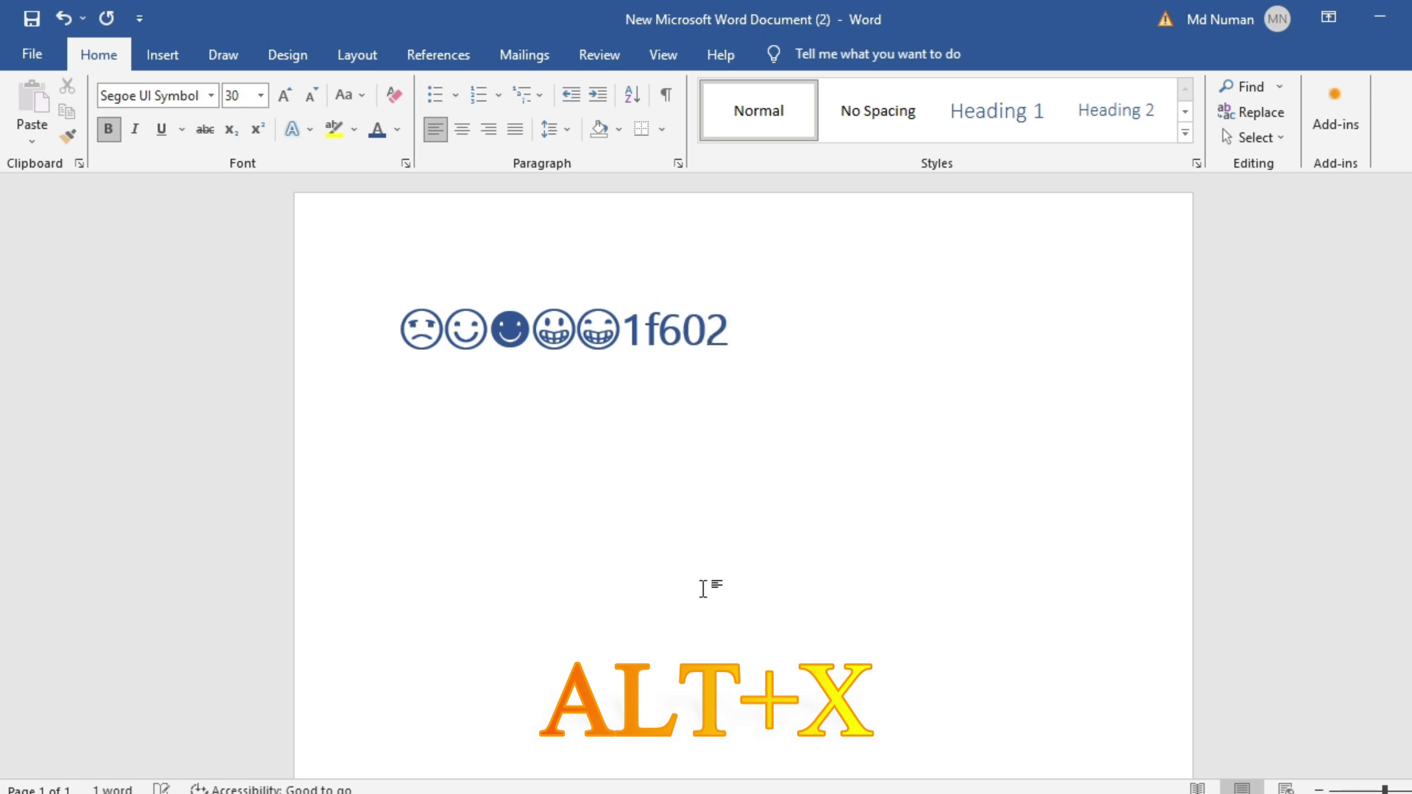
key(alt+x)
text(1f603)
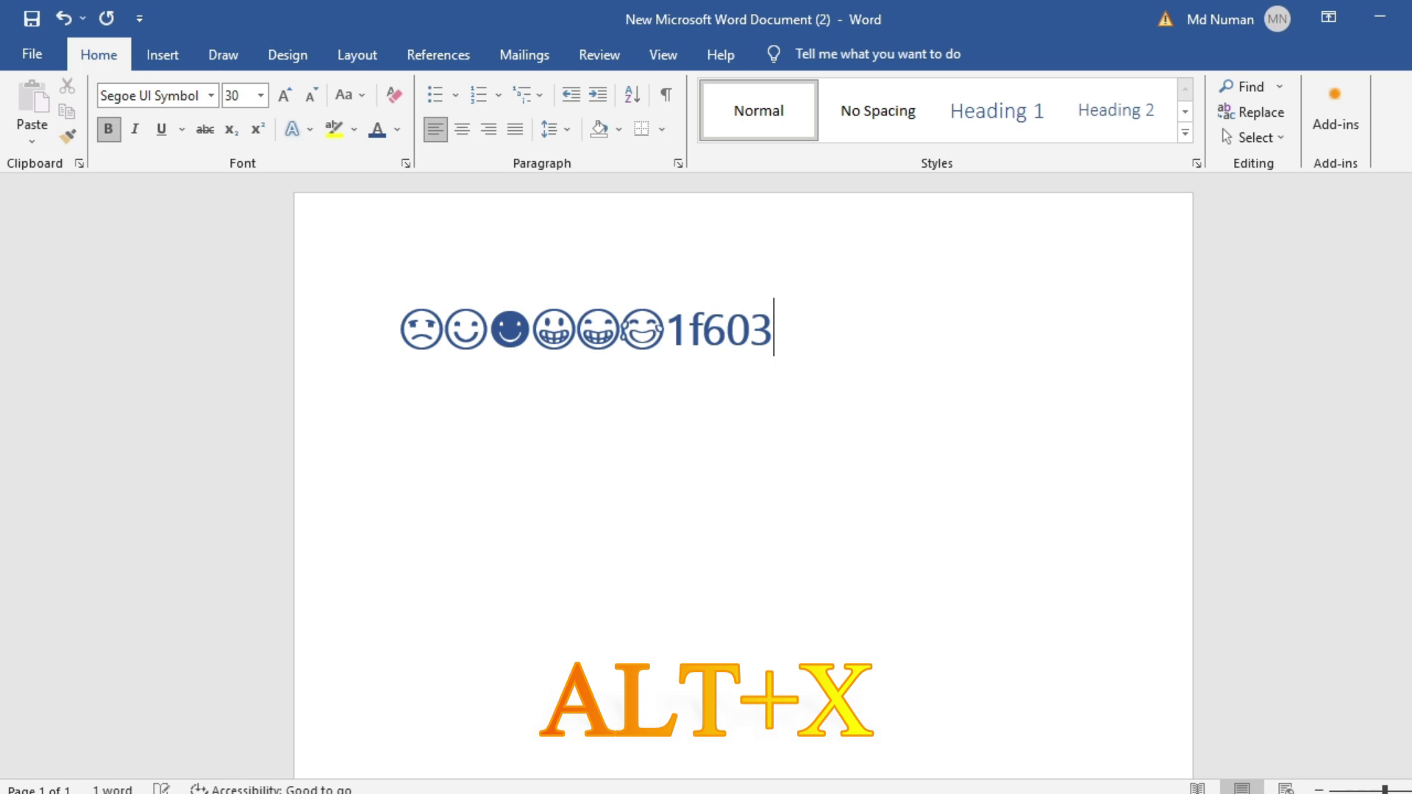
key(alt+x)
text(1f604)
key(alt+x)
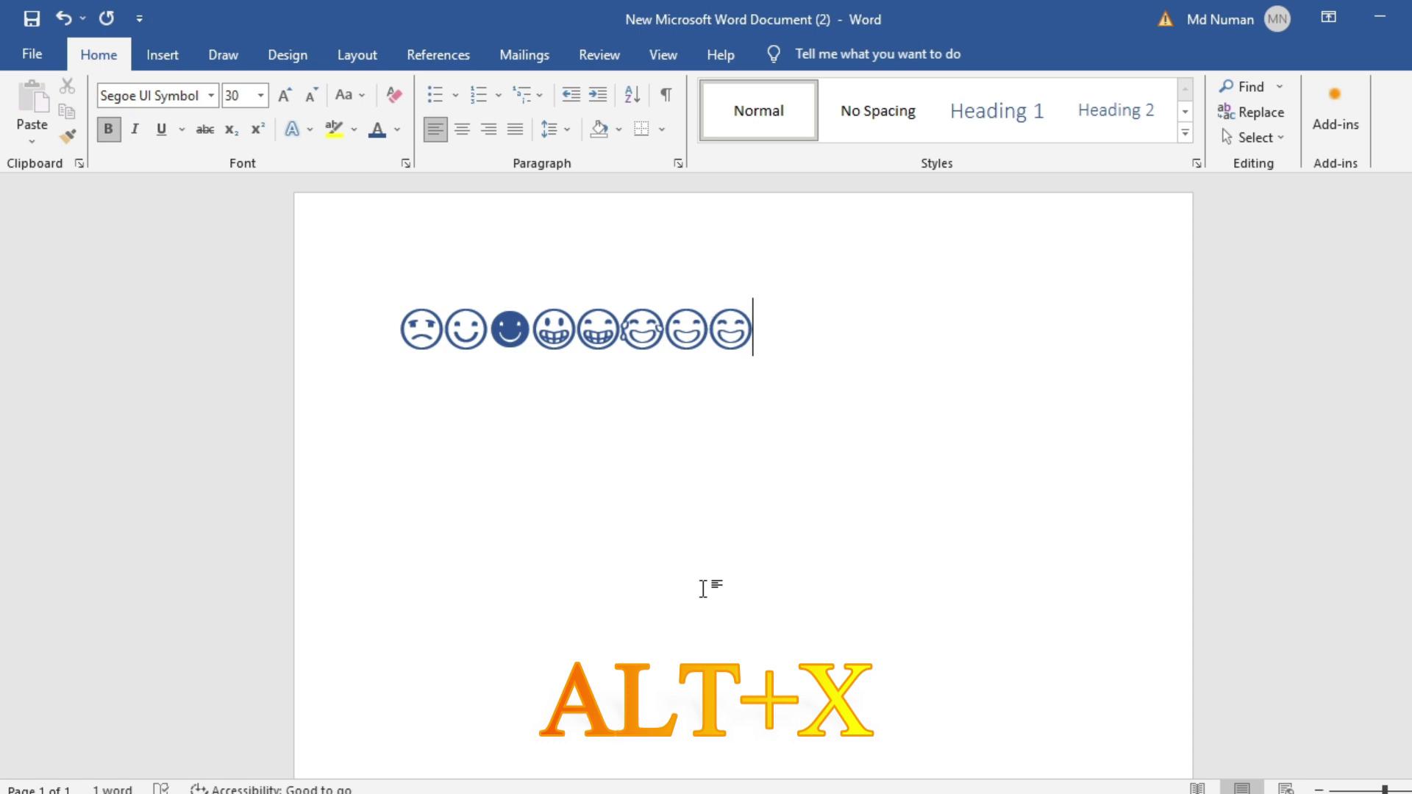
Add the emoji for the Unicode codes 1f605, 1f606 and 1f607 at the end of the line, converting each code
text(1f605)
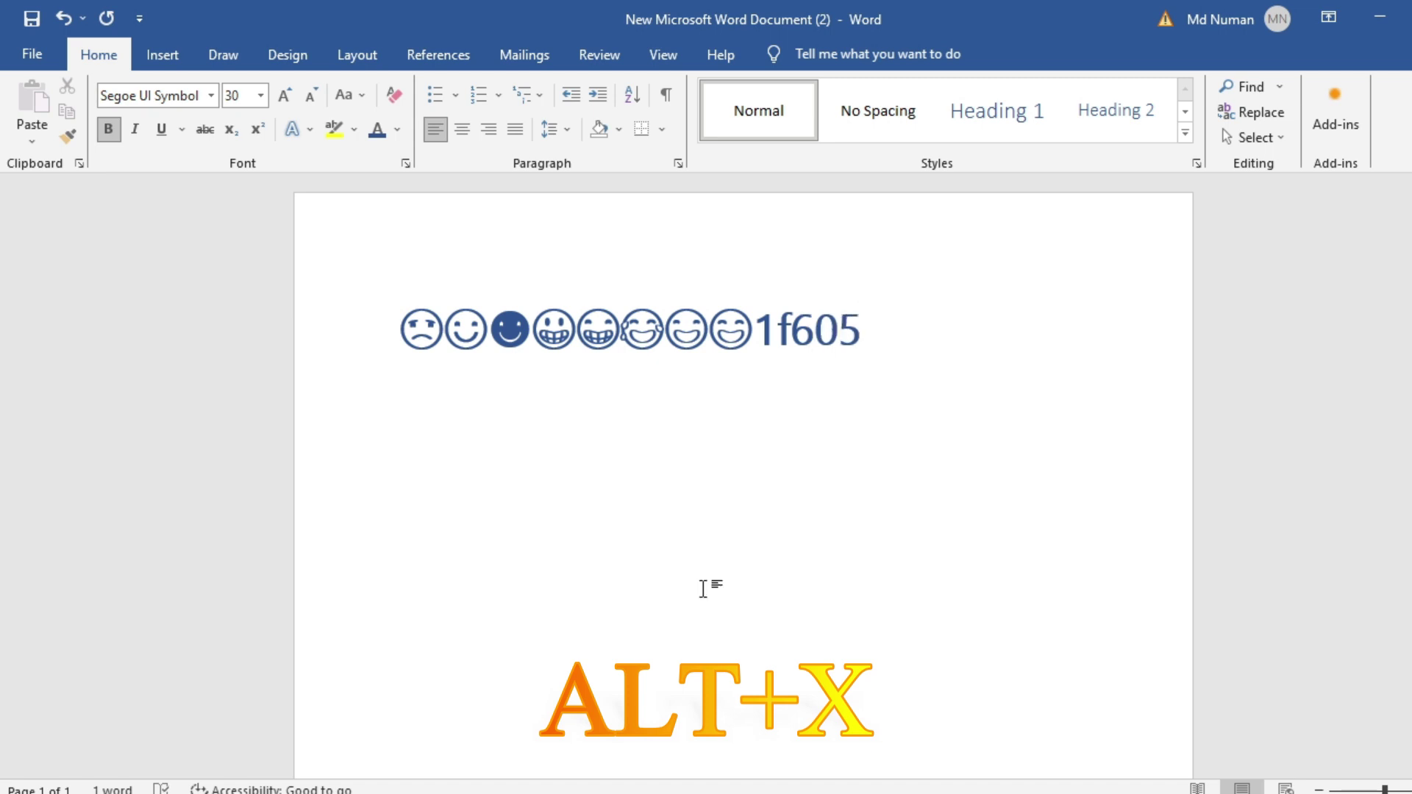
key(alt+x)
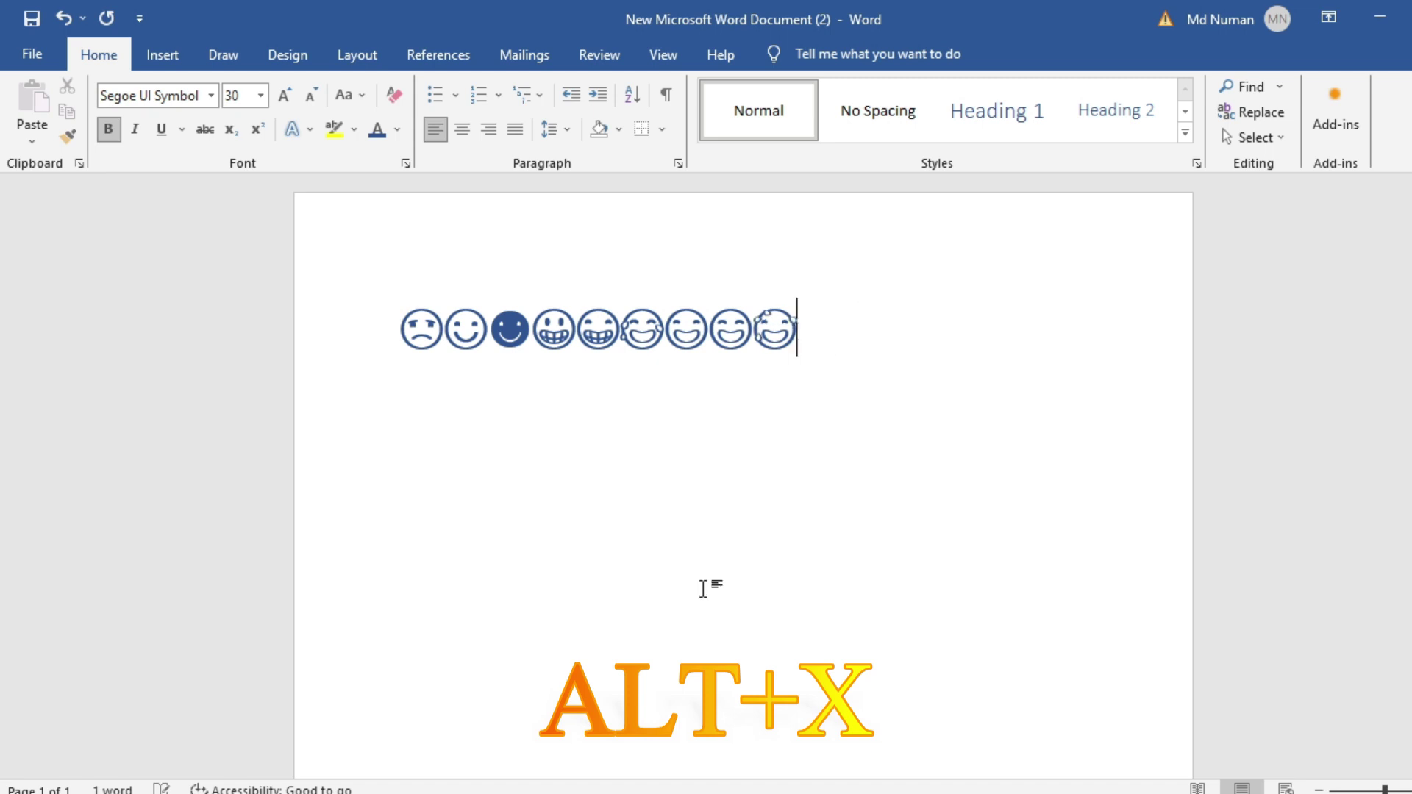
text(1f606)
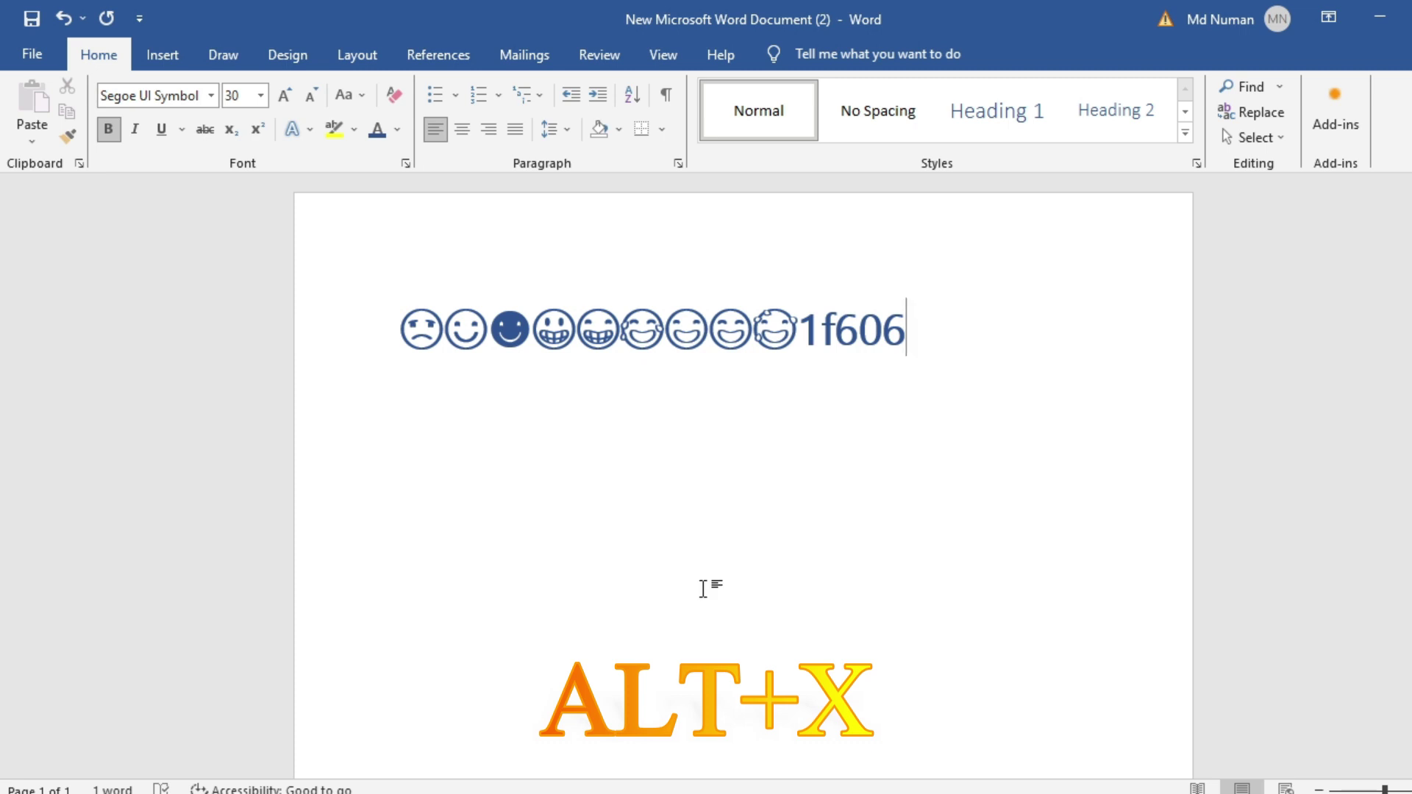
key(alt+x)
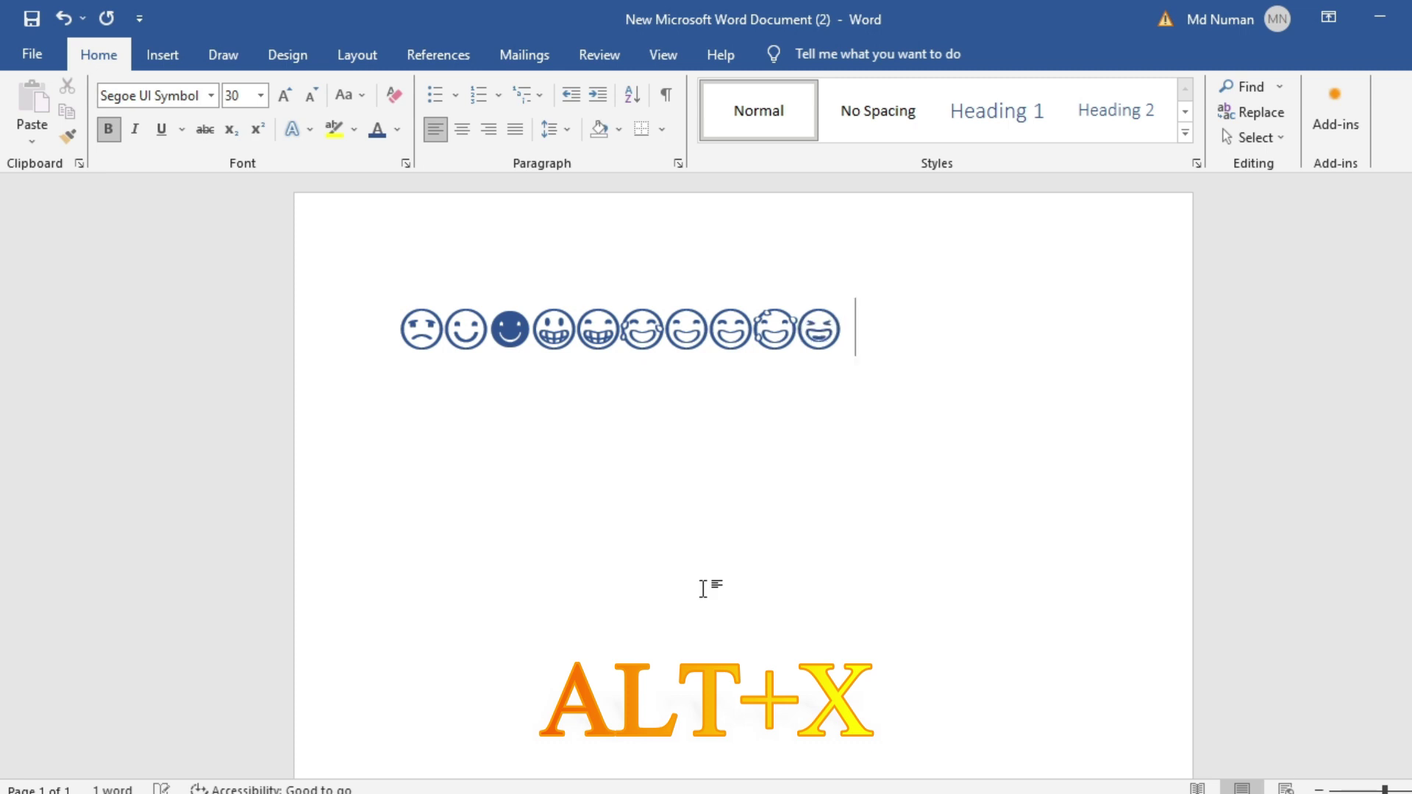
text(1f607)
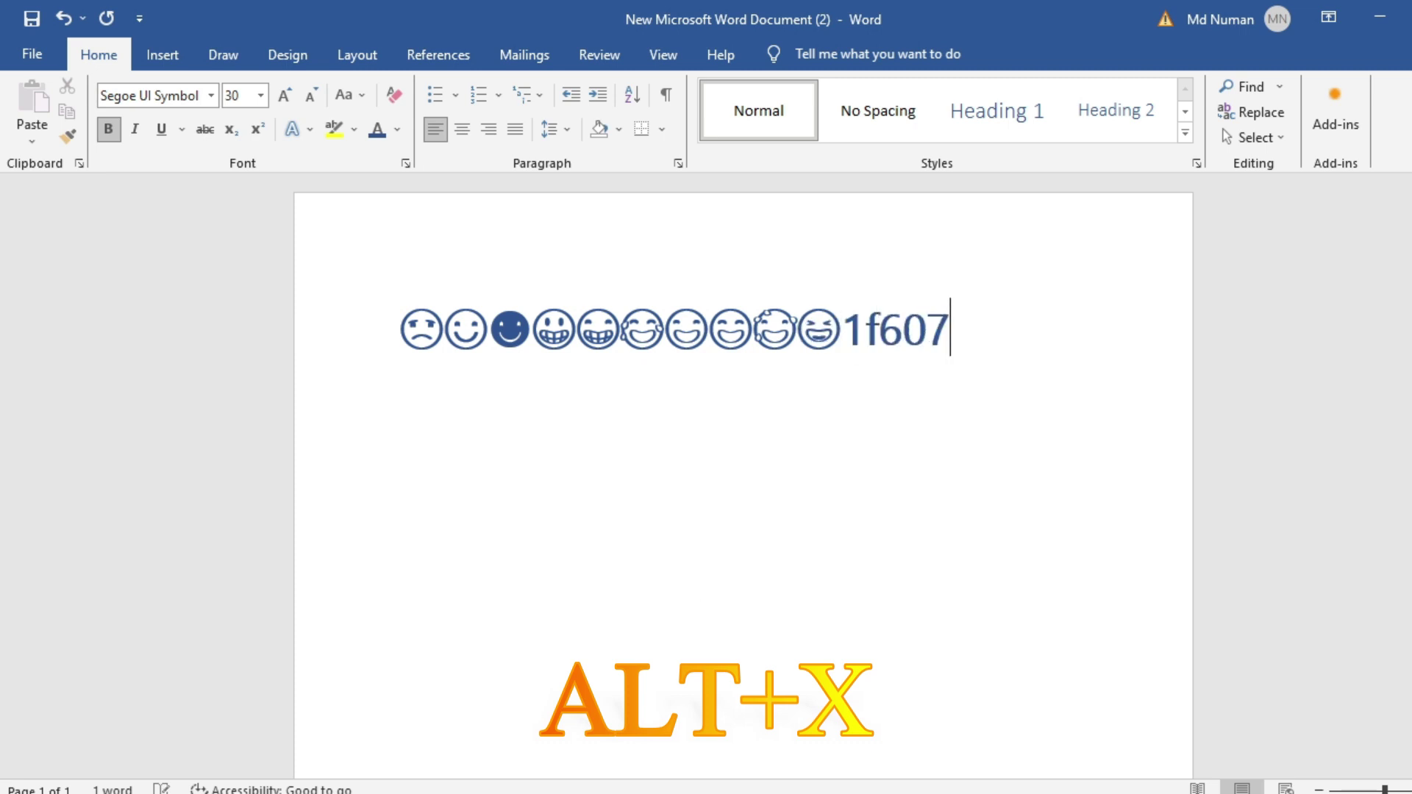
key(alt+x)
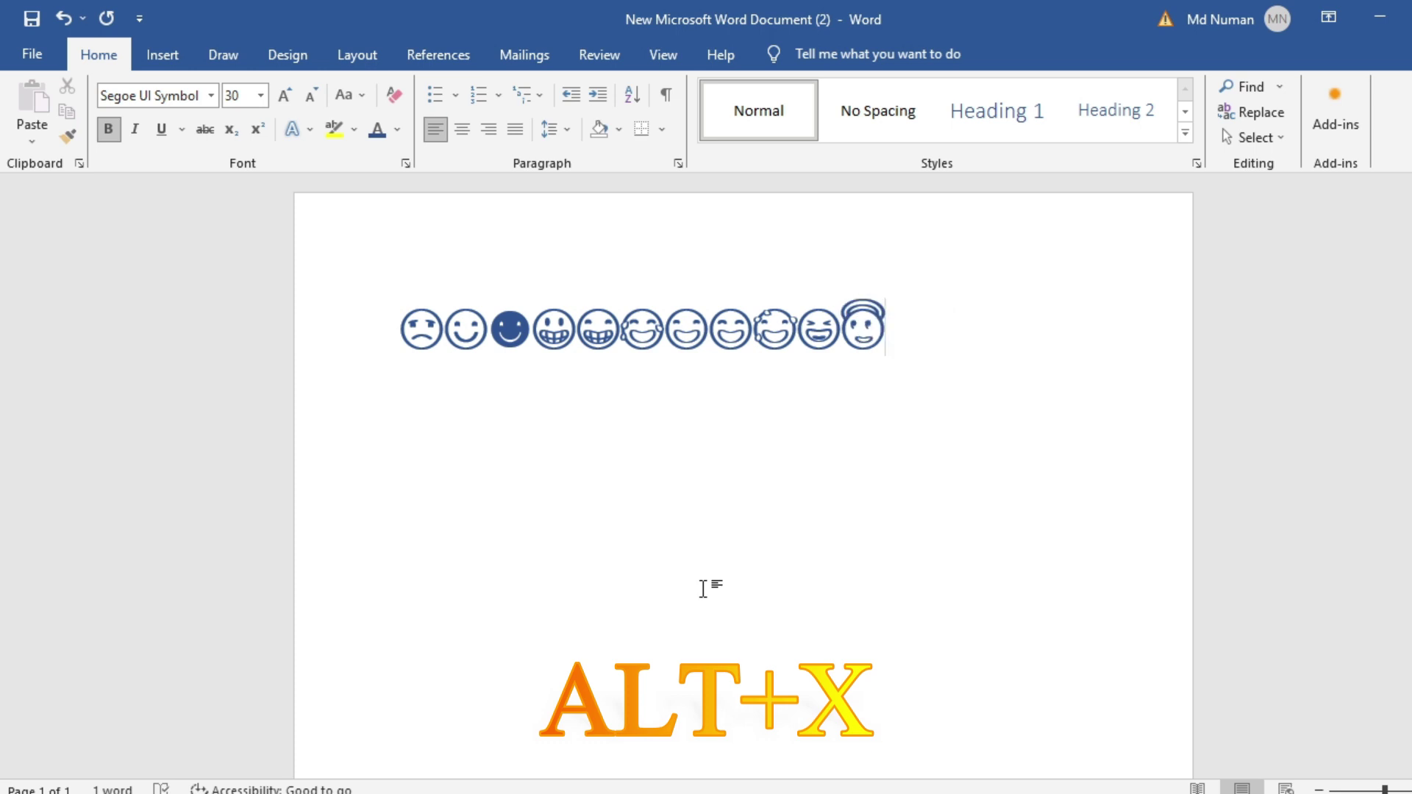
Add the horned-face and winking emoji after the halo face by converting the Unicode codes 1f608 and 1f609
text(1f608)
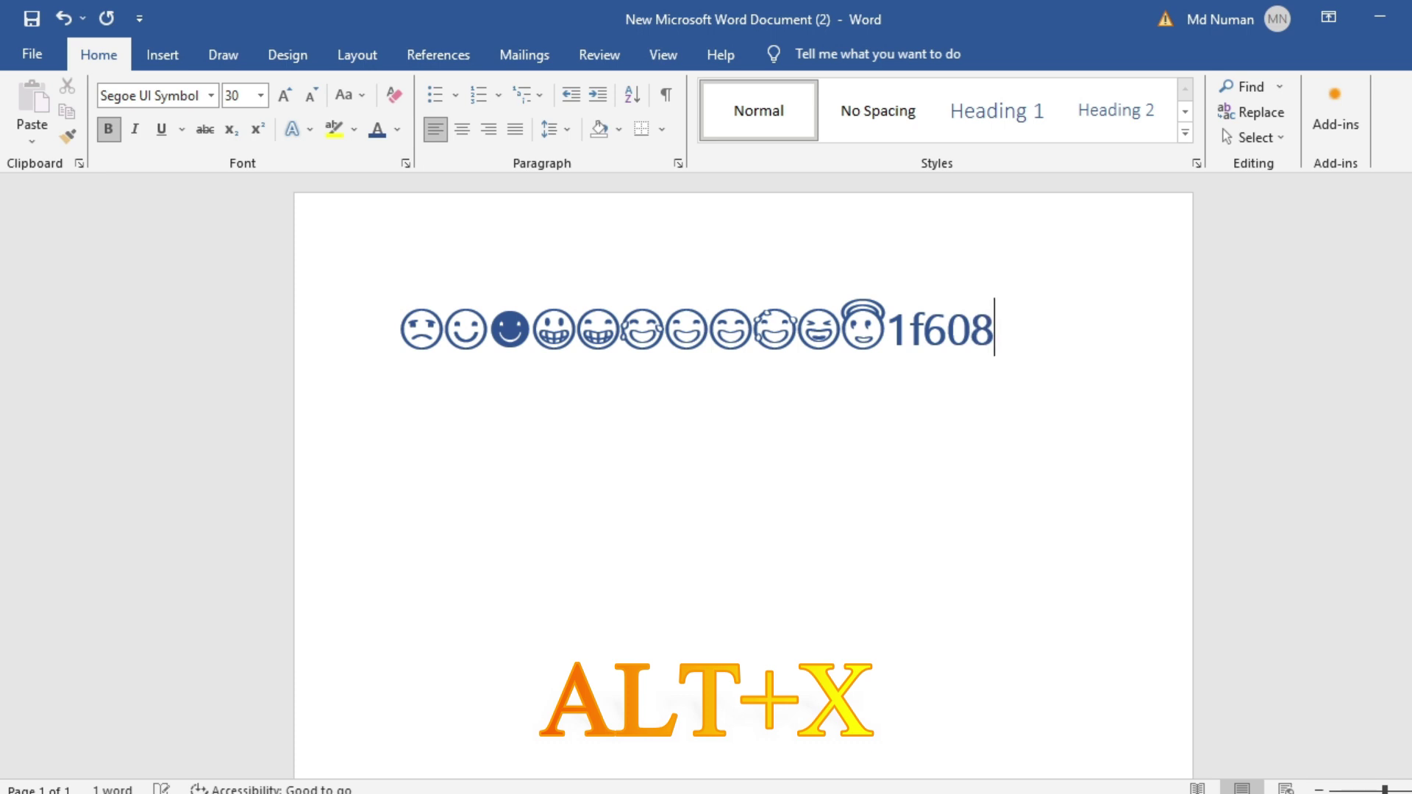
key(alt+x)
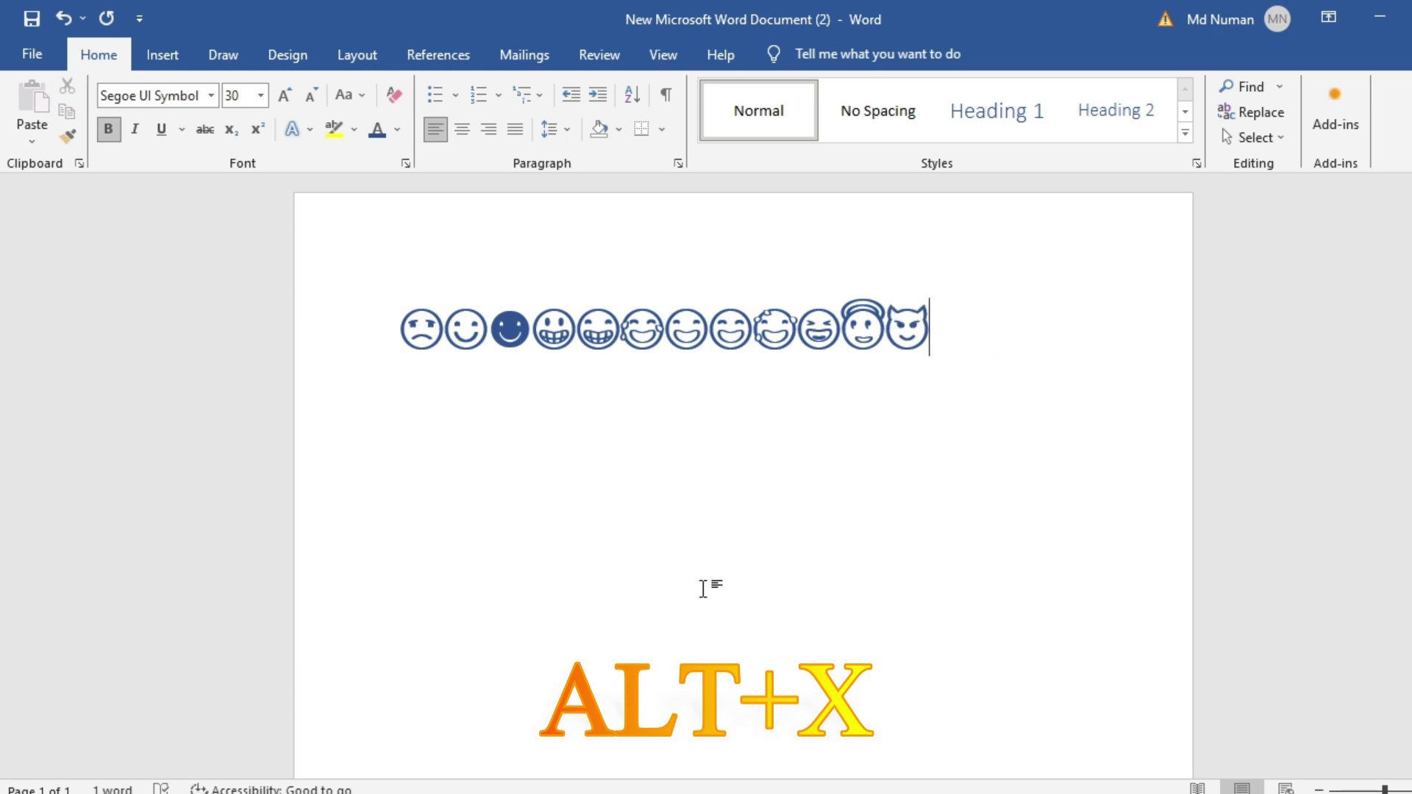
text(1f)
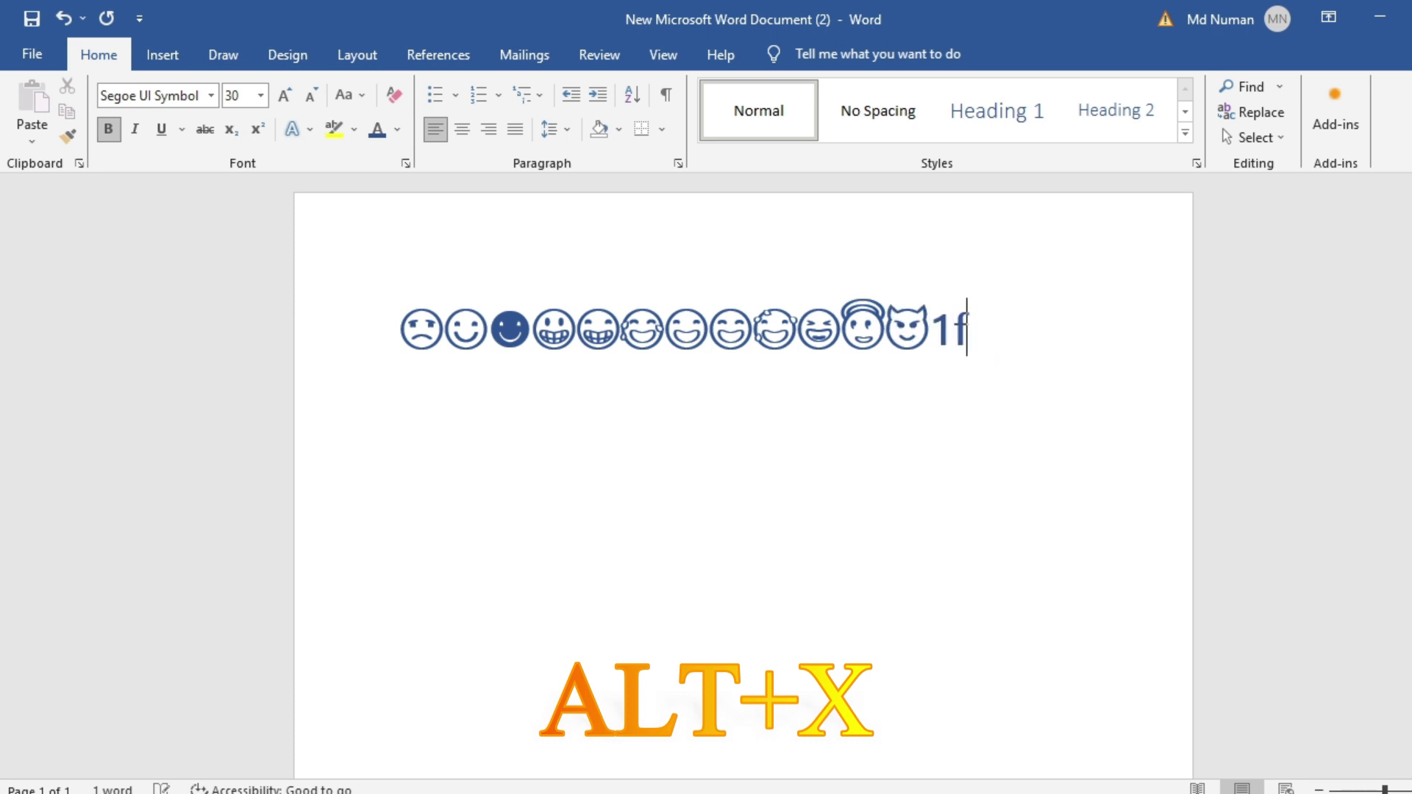
text(609)
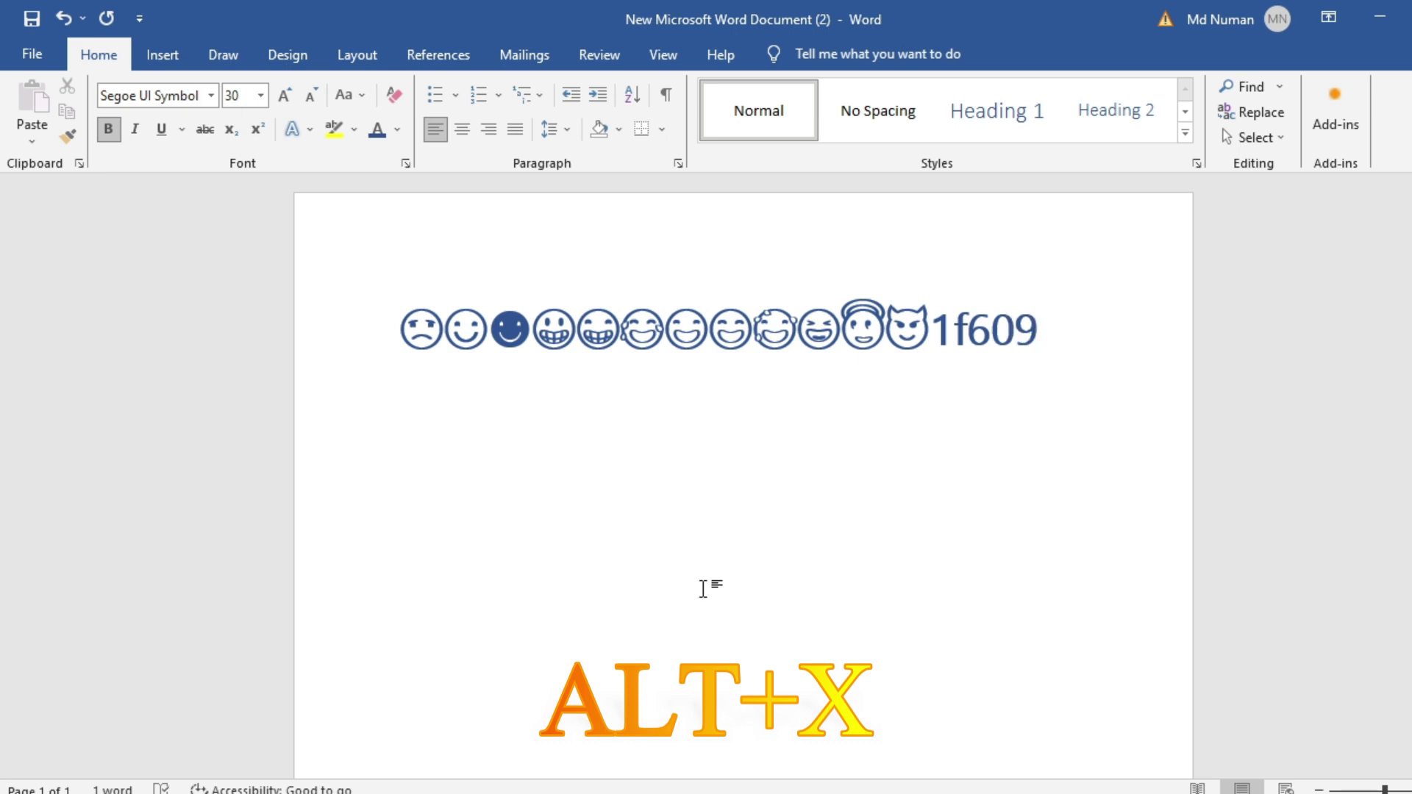
key(alt+x)
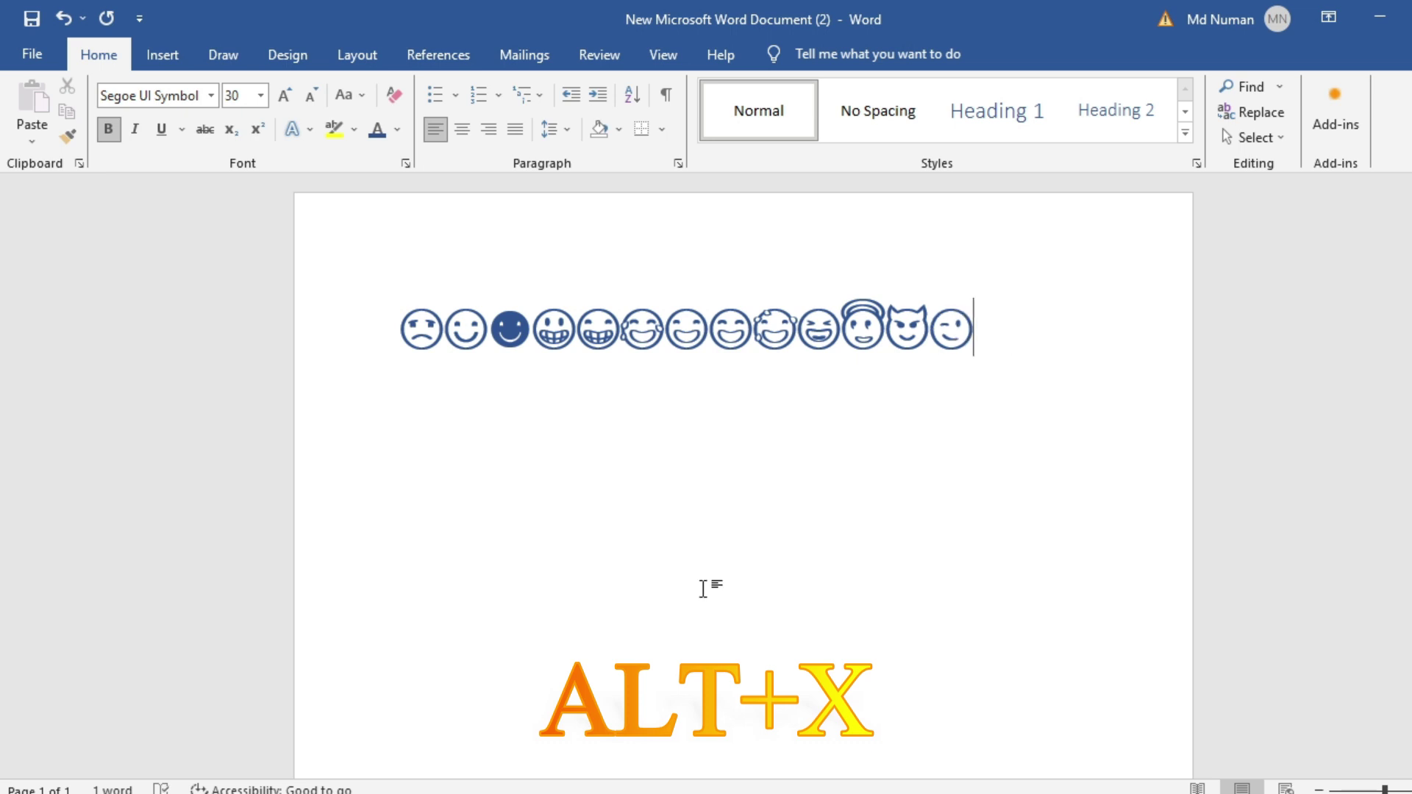
Continue the emoji row by converting the Unicode codes 1f60a and 1f60c into characters
text(1f60)
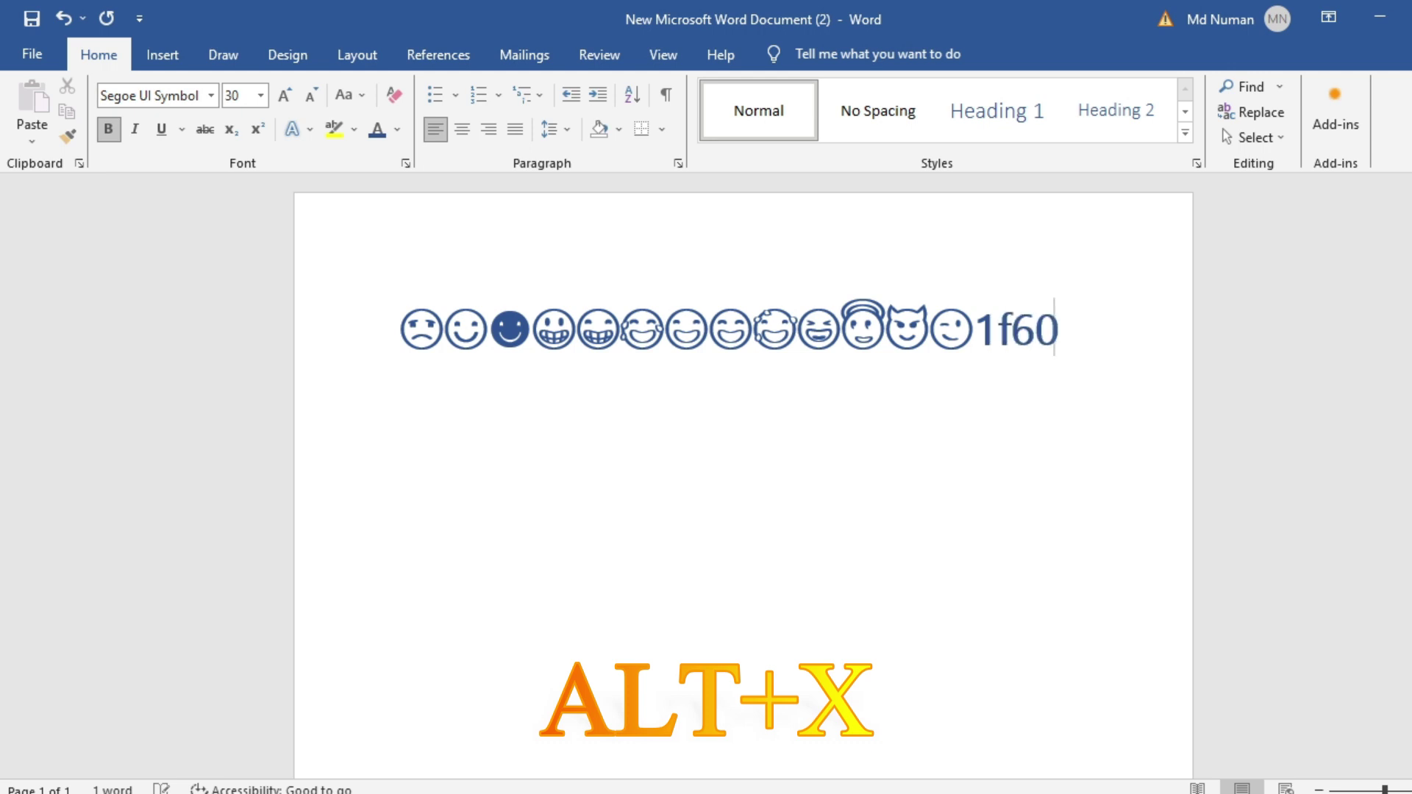
text(a)
key(alt+x)
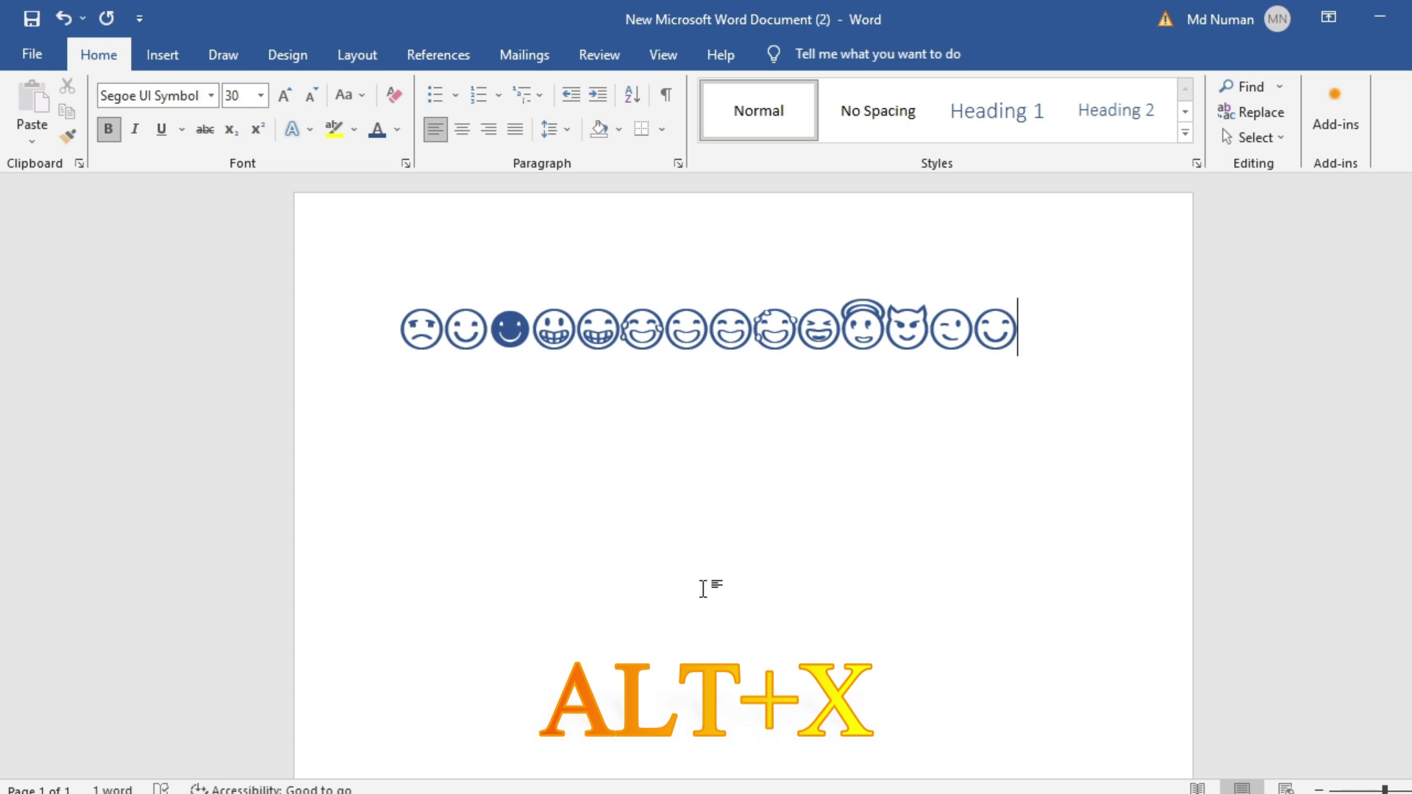
text(1f)
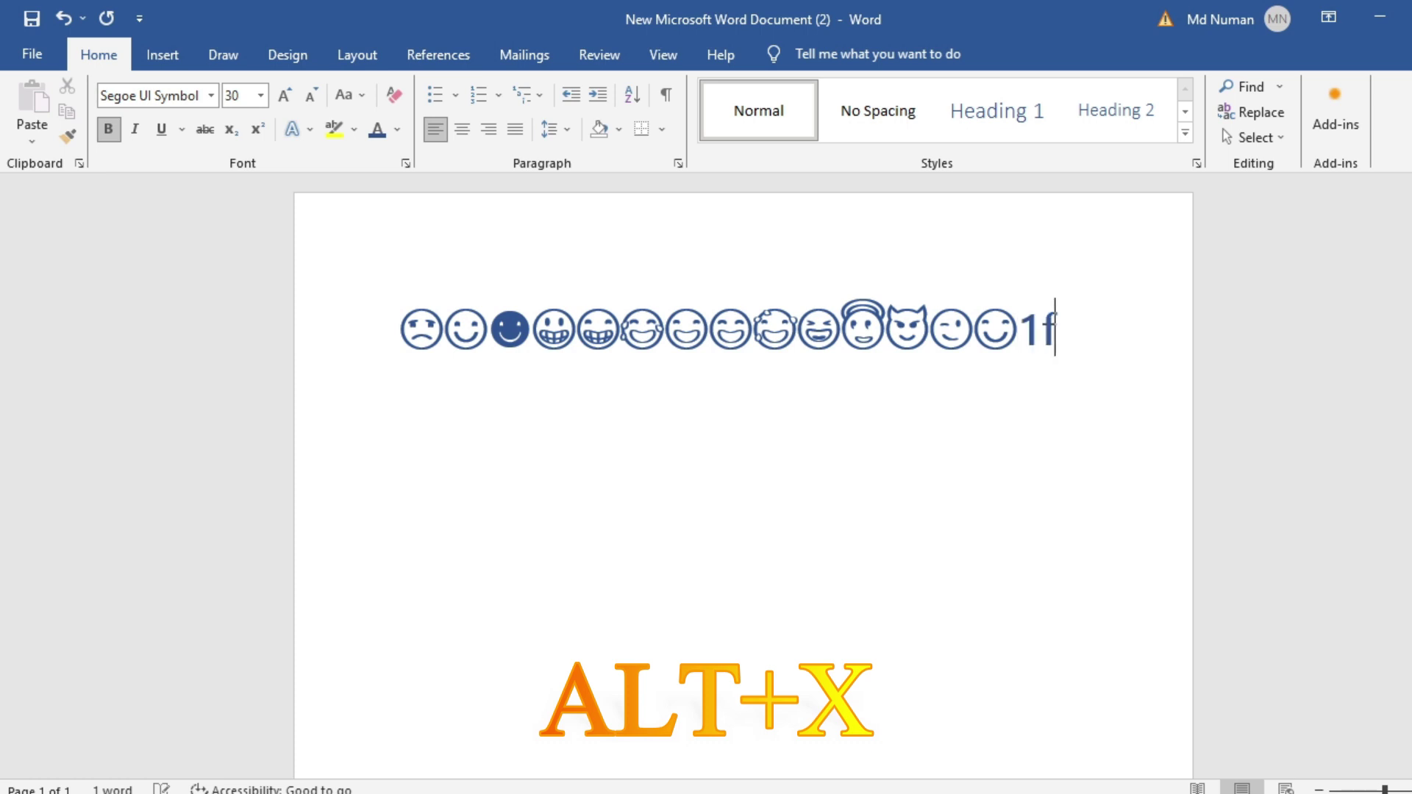
text(60c)
key(alt+x)
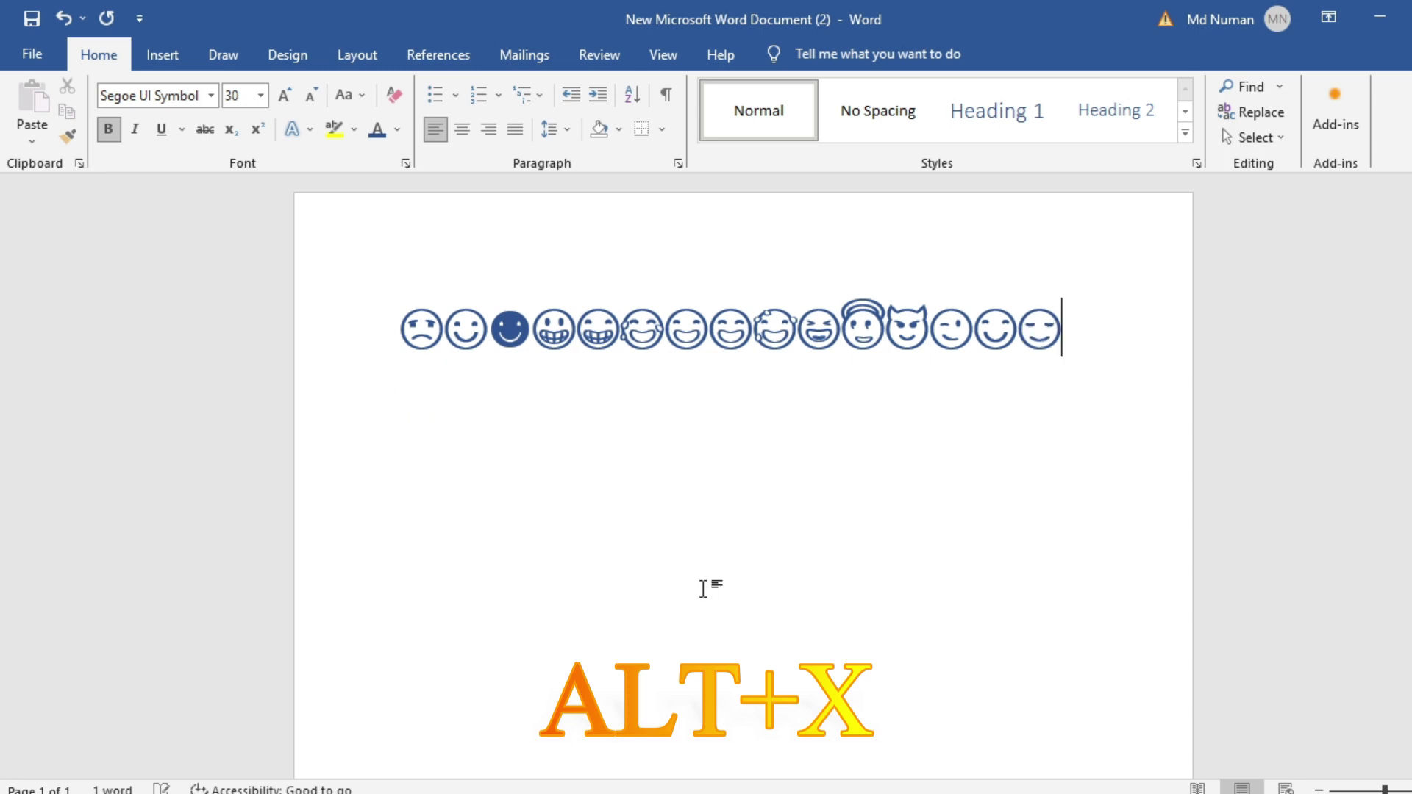
Convert the Unicode codes 1f60d and 1f60f into the next two emoji in the sequence
text(1f)
text(60d)
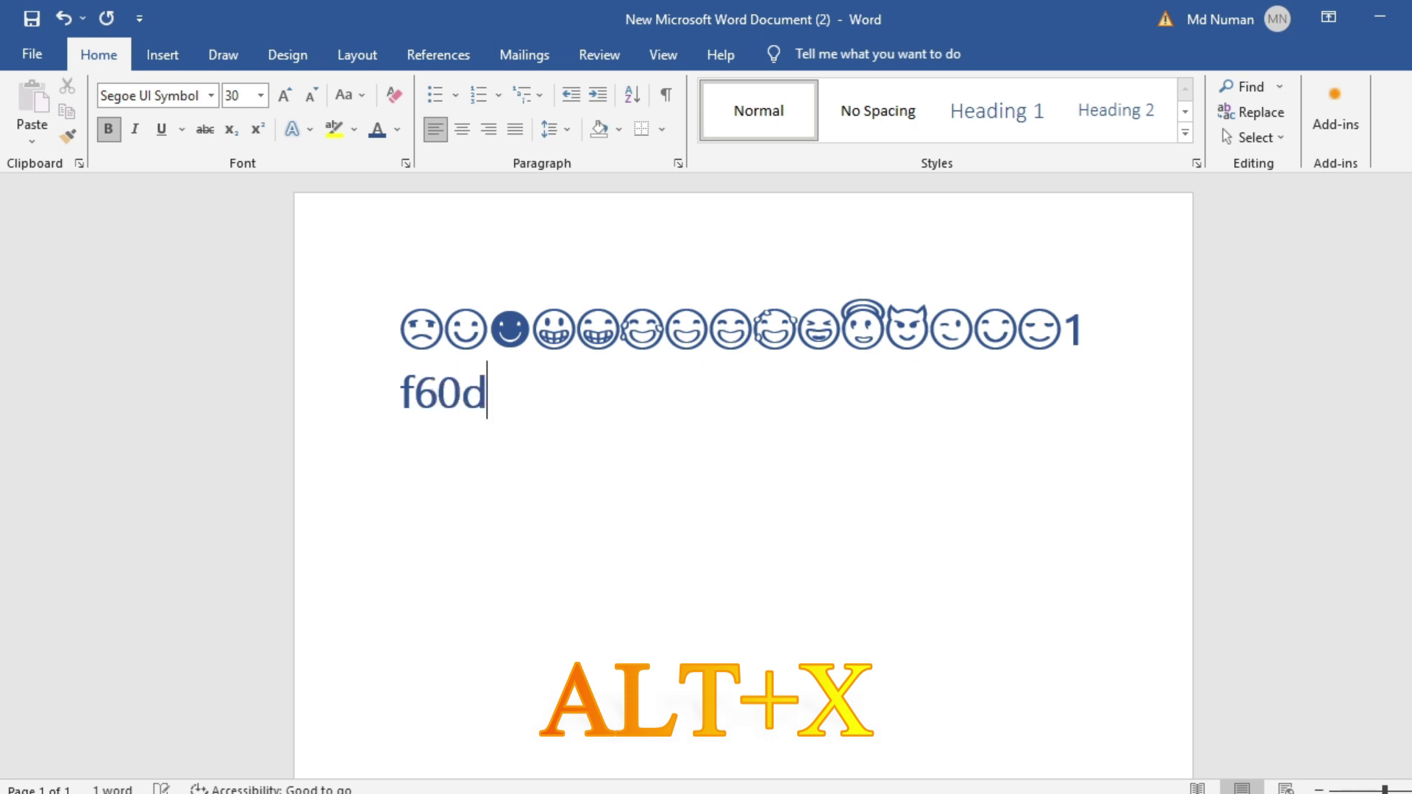
key(alt+x)
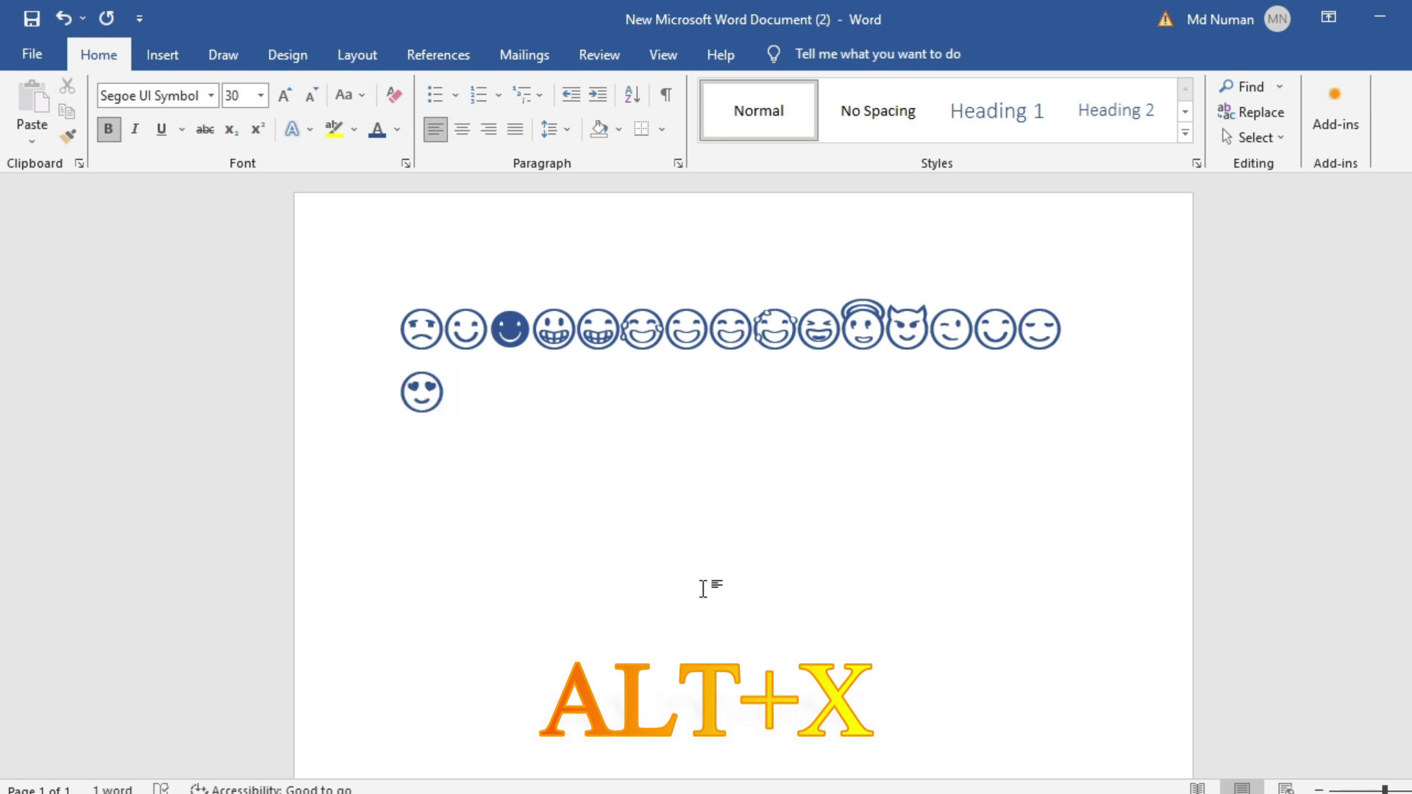
text(1f60)
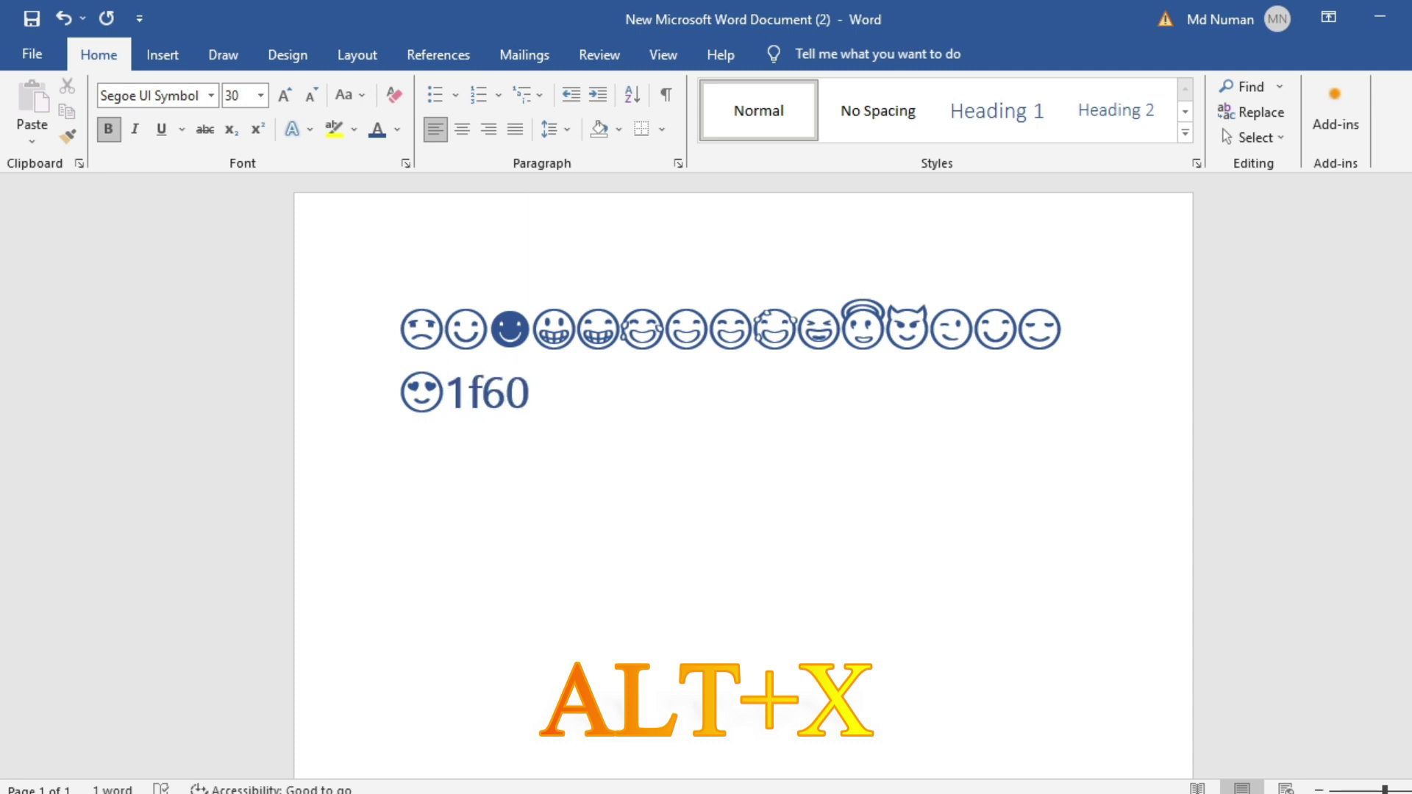
text(f)
key(alt+x)
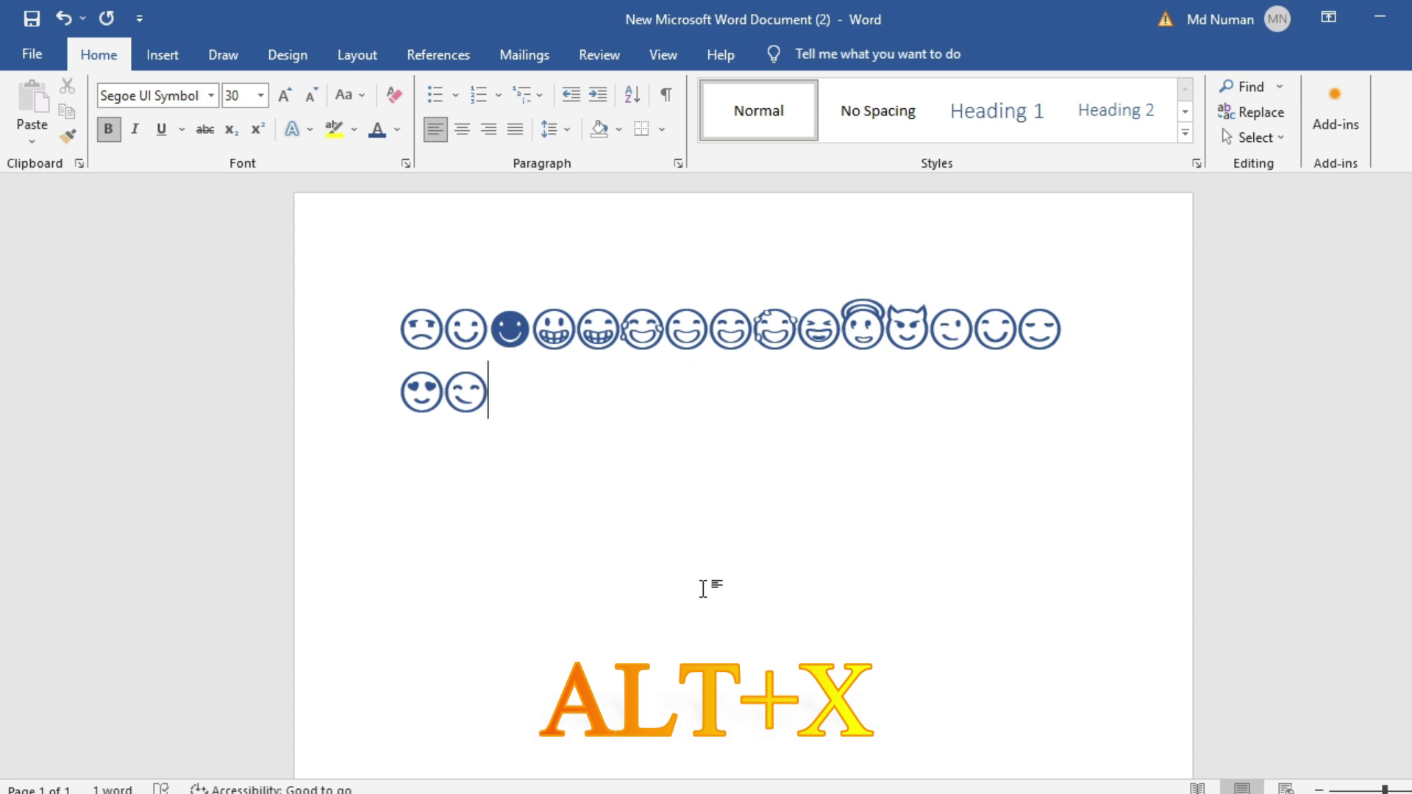
Add three emoji at the end of the second row by converting the Unicode codes 1f610, 1f611 and 1f612
text(1f610)
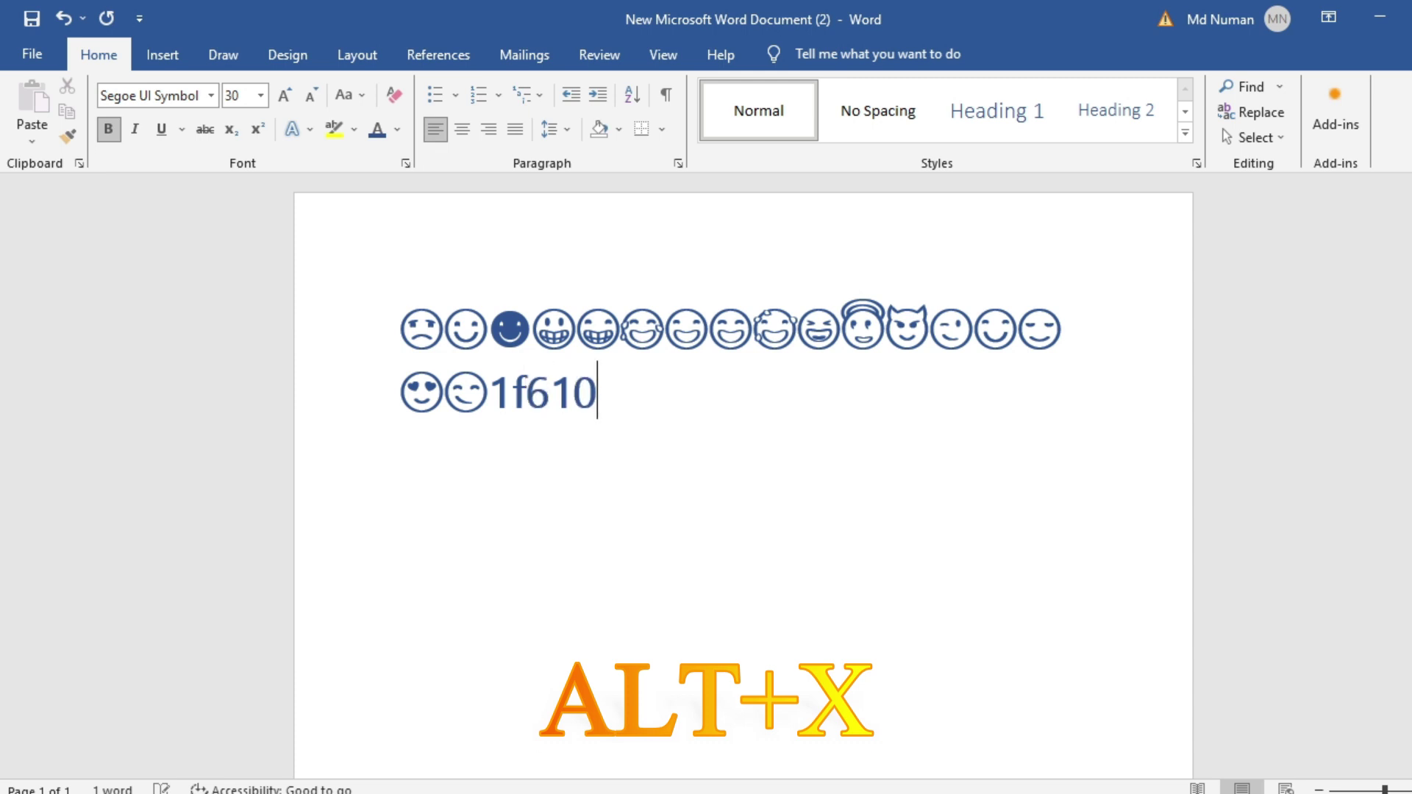
key(alt+x)
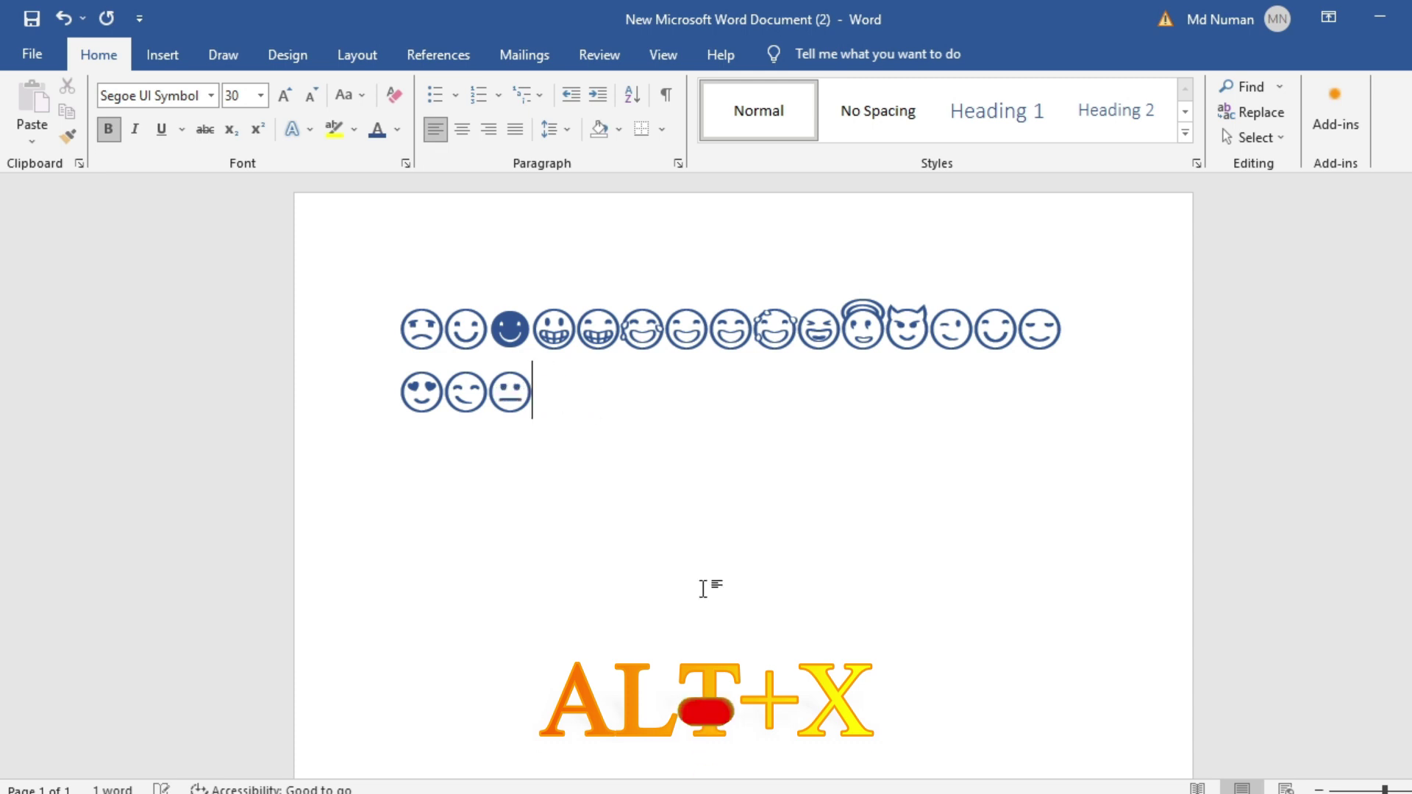
text(1f611)
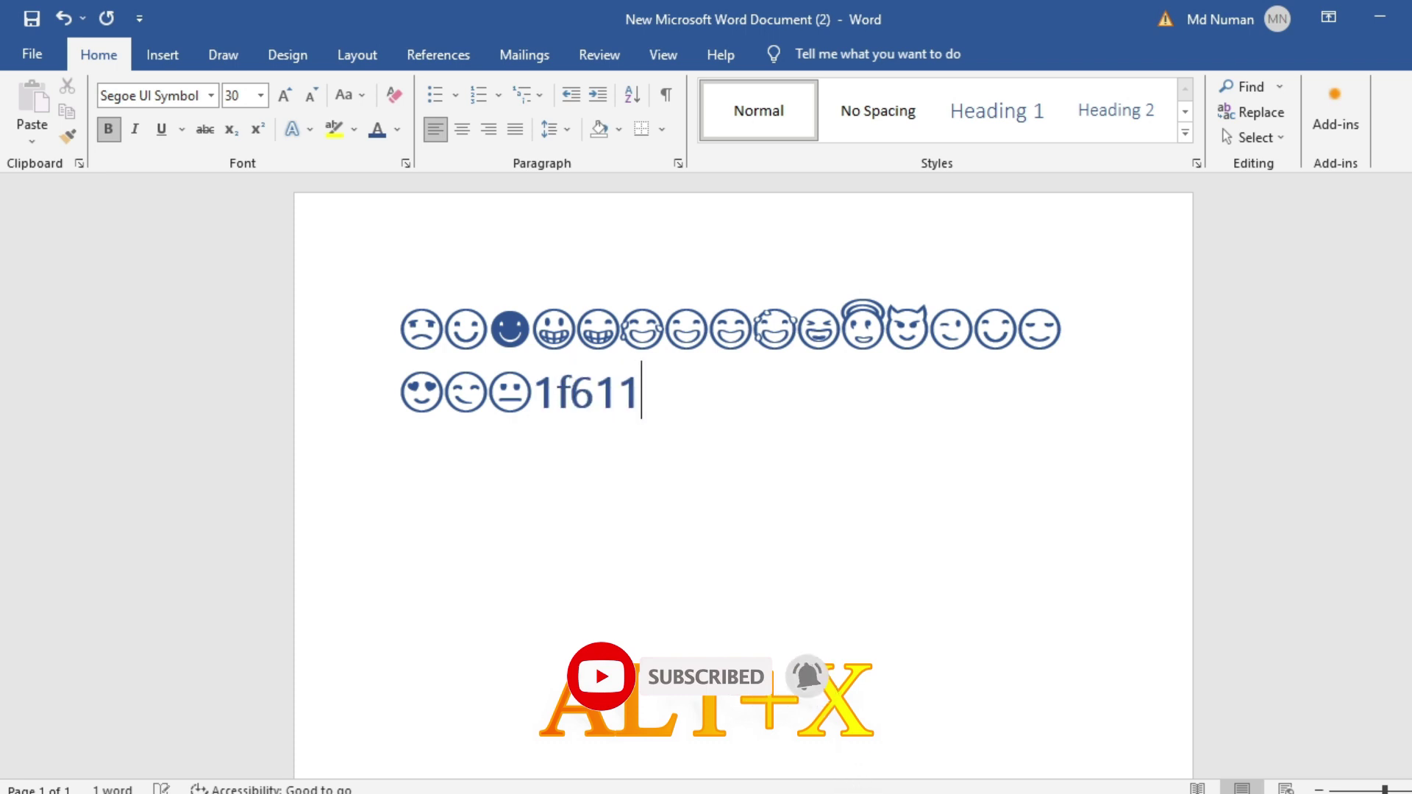
key(alt+x)
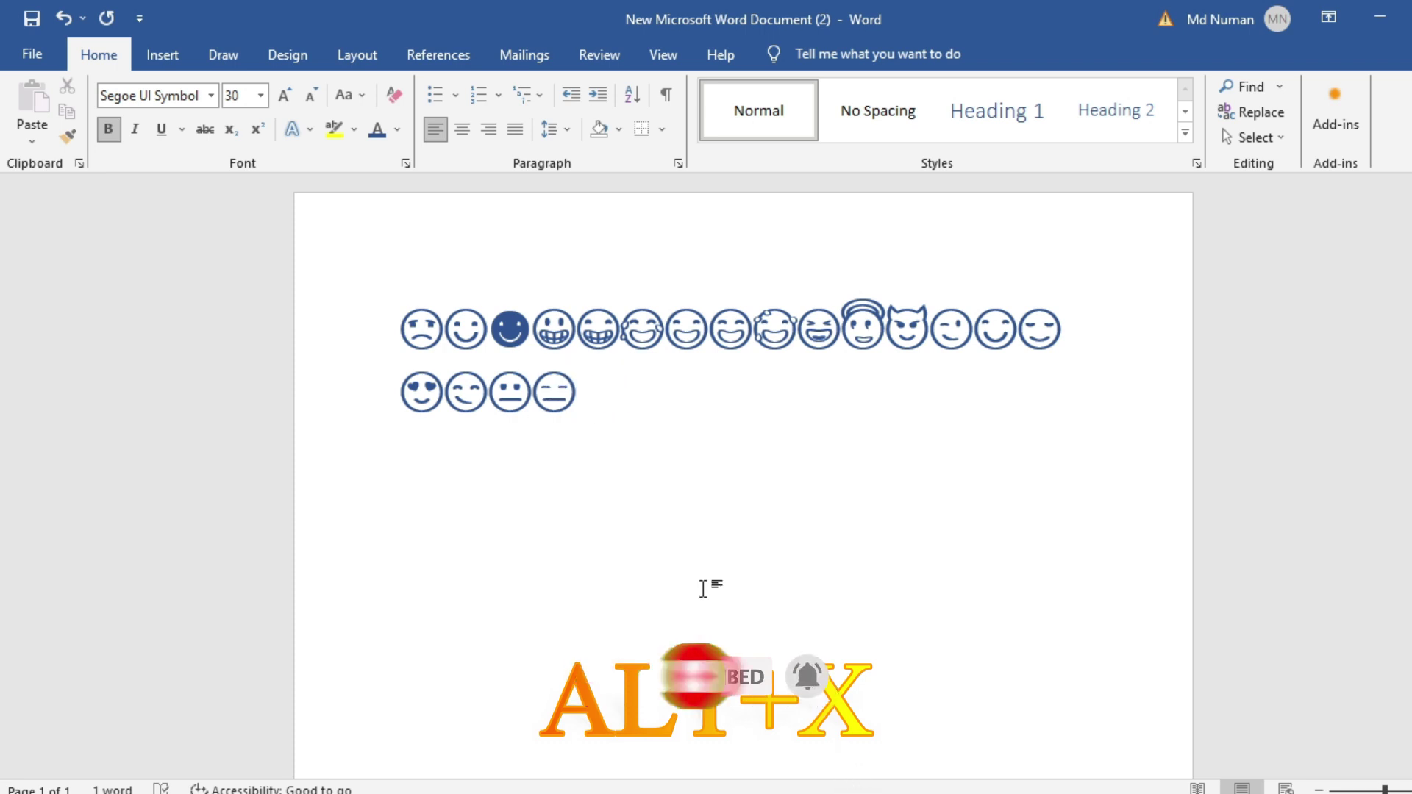
text(1f612)
key(alt+x)
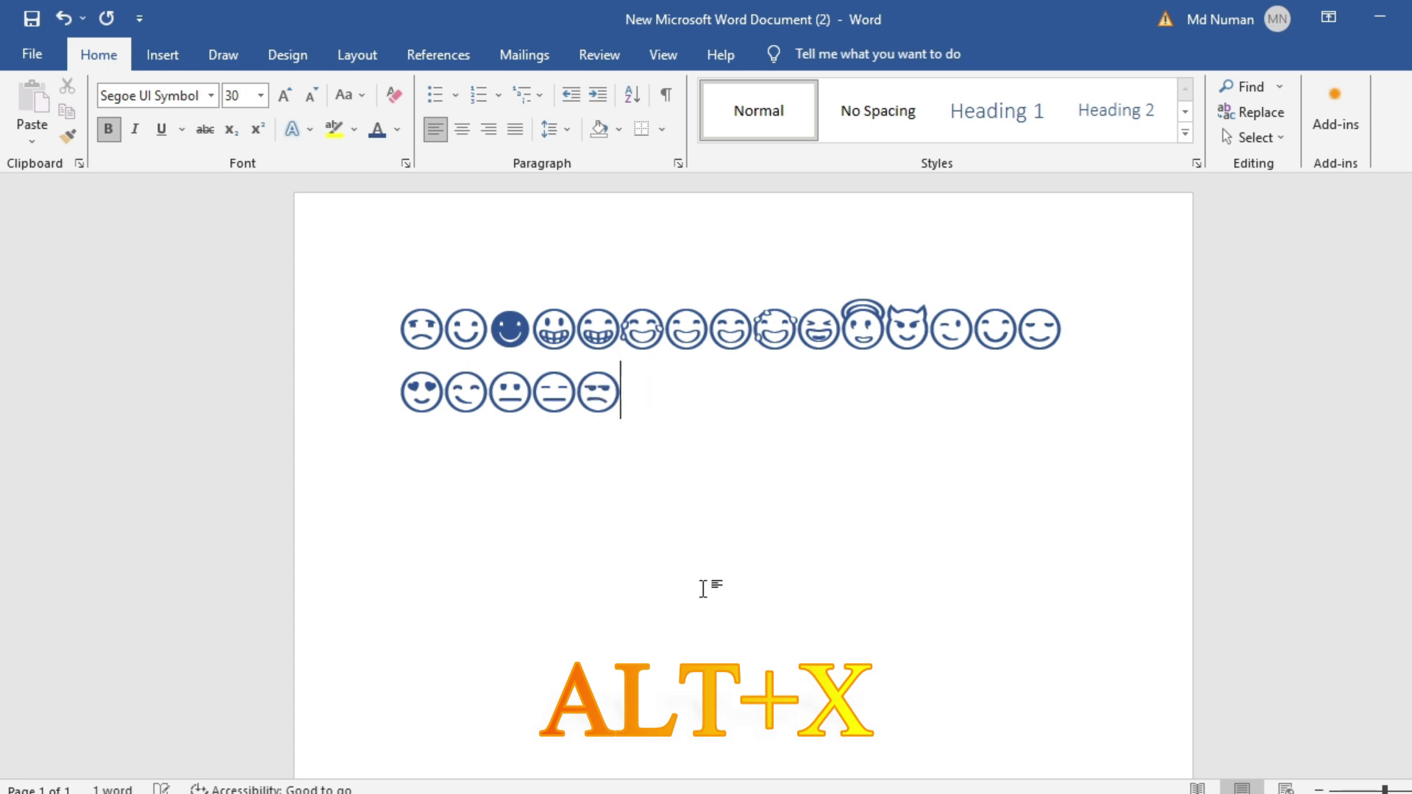
Extend the second emoji row by converting the Unicode codes 1f614, 1f615 and 1f616 into characters
text(1f)
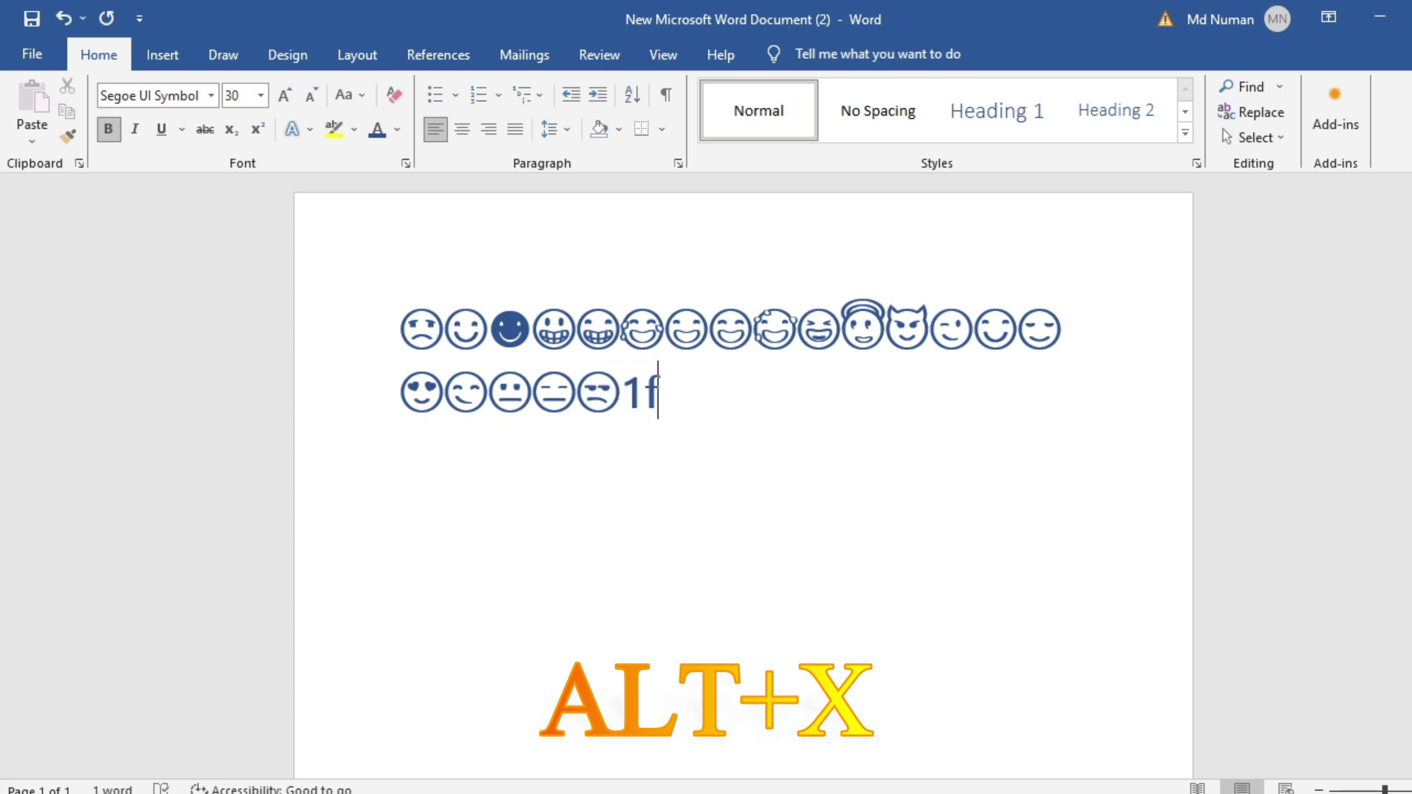
text(614)
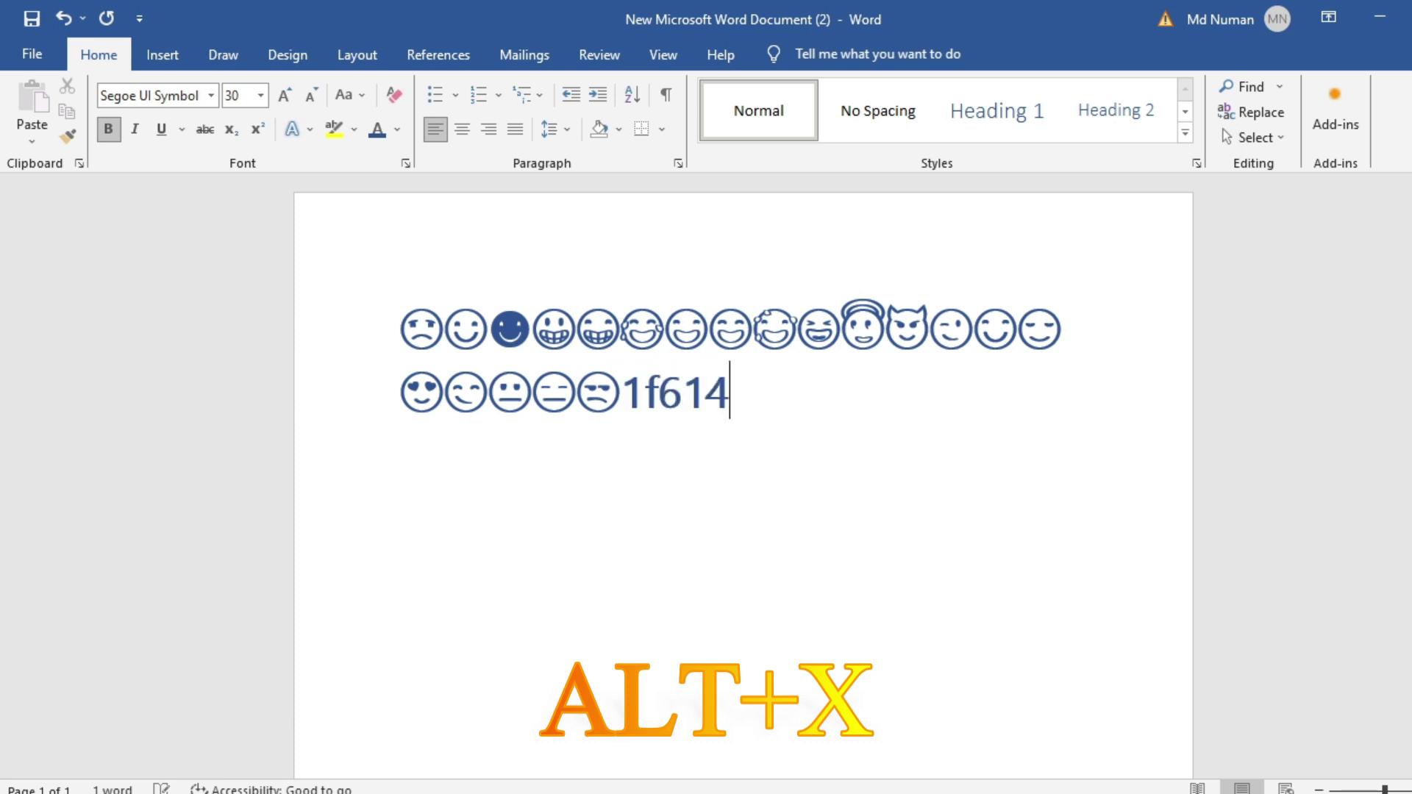
key(alt+x)
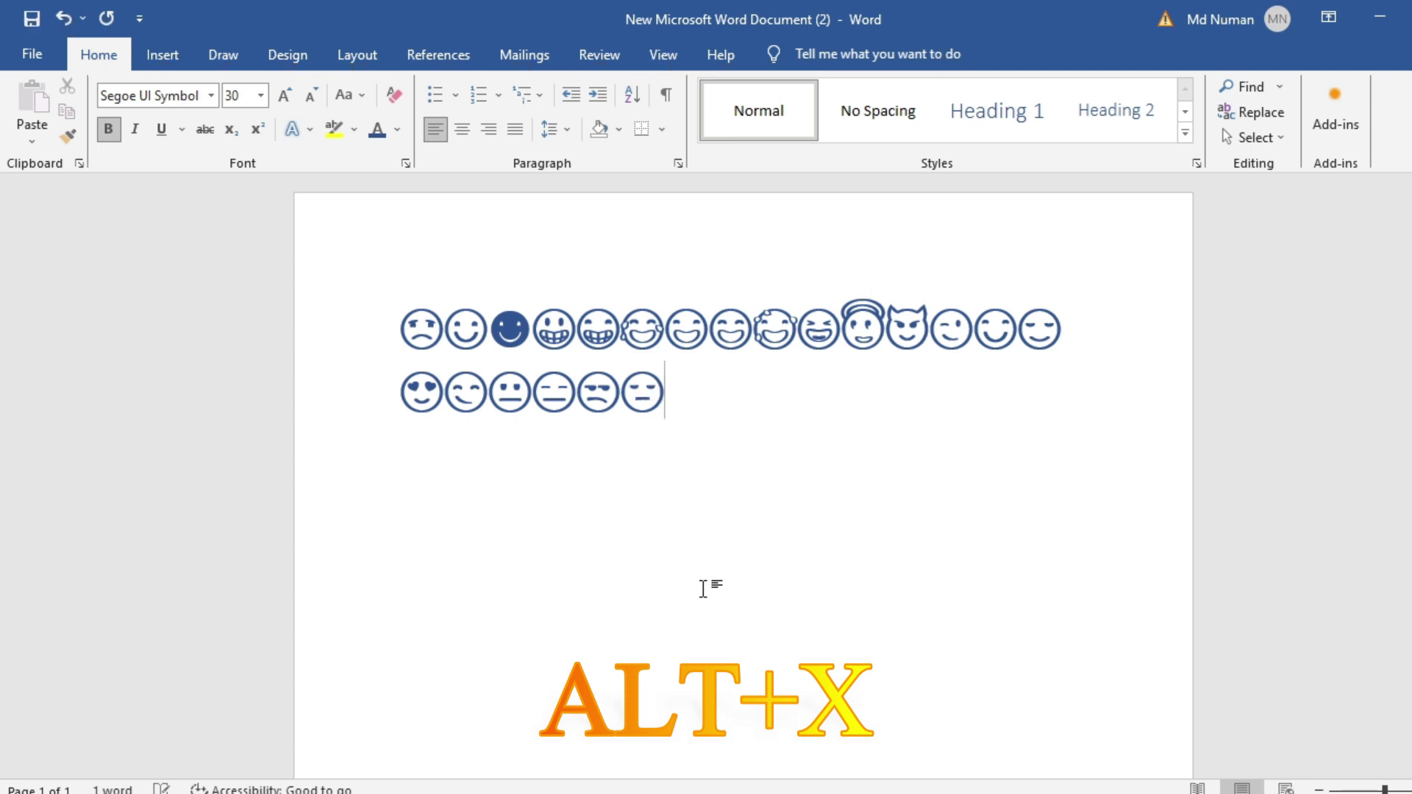
text(1f615)
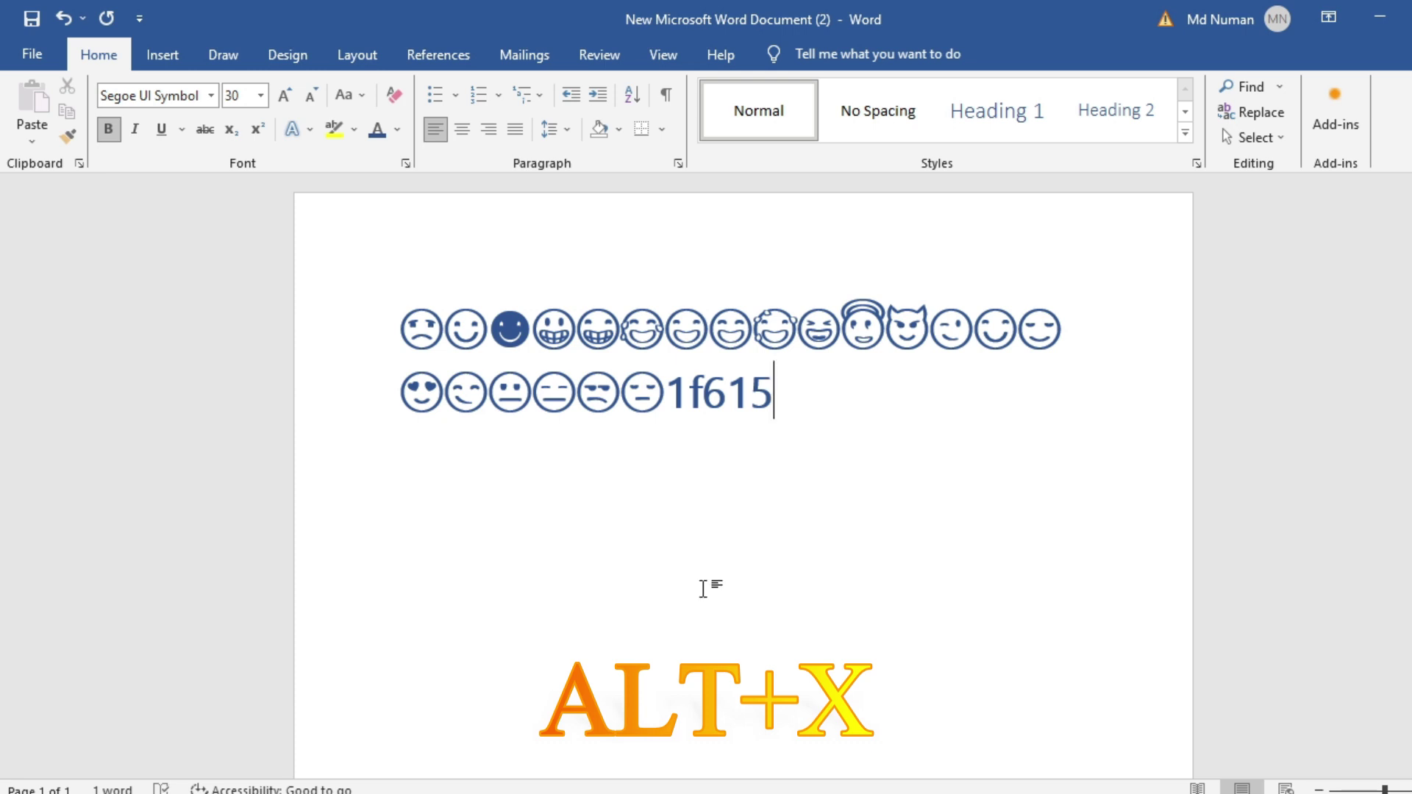
key(alt+x)
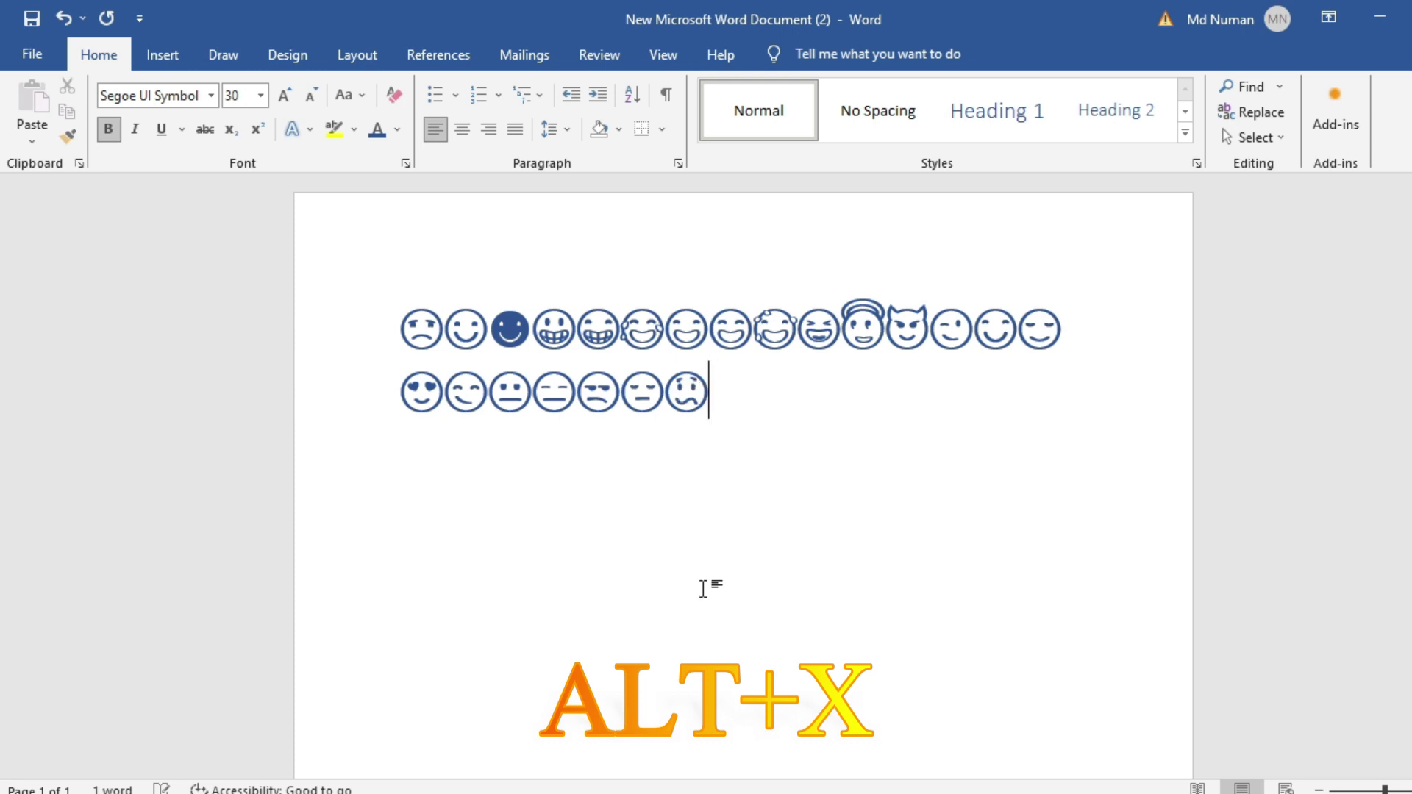
text(1f616)
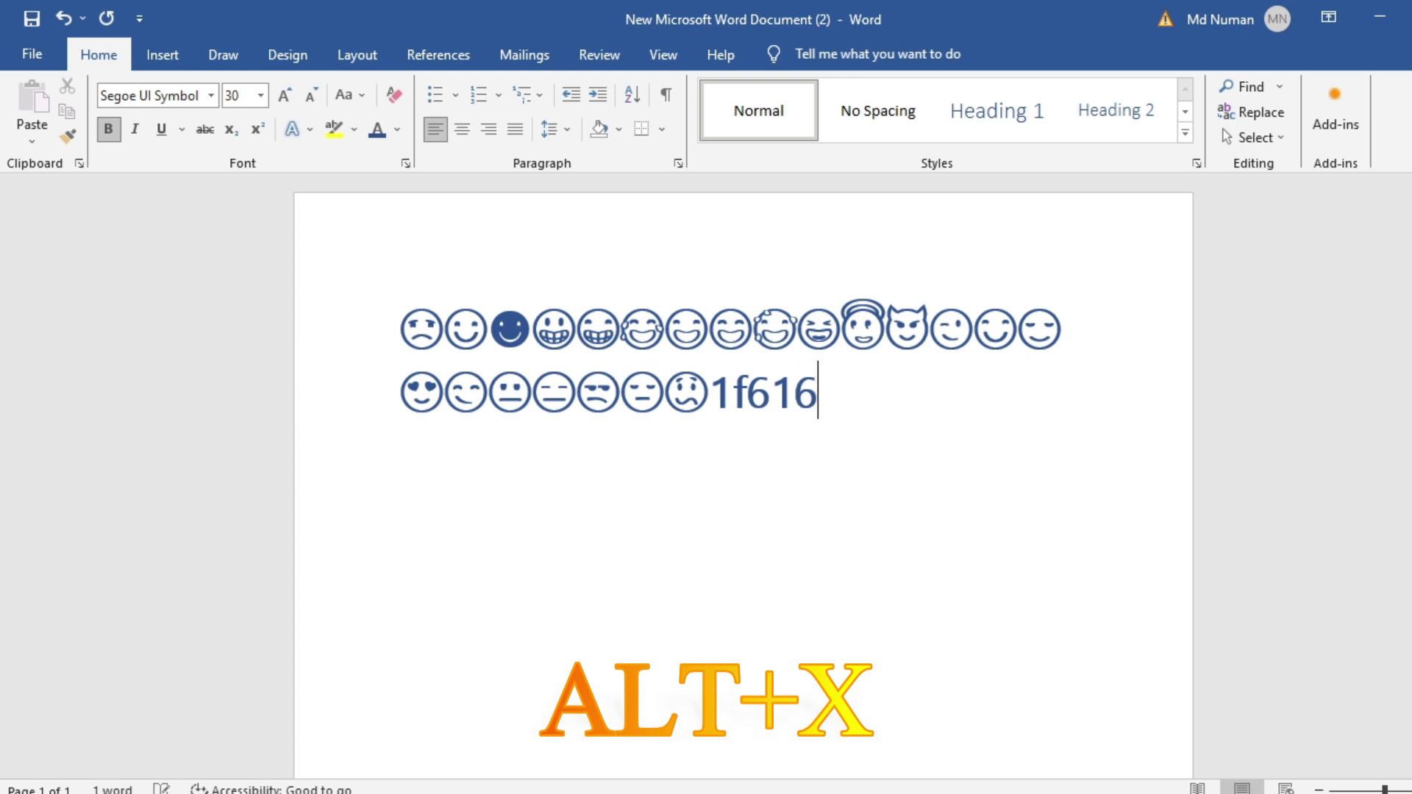
key(alt+x)
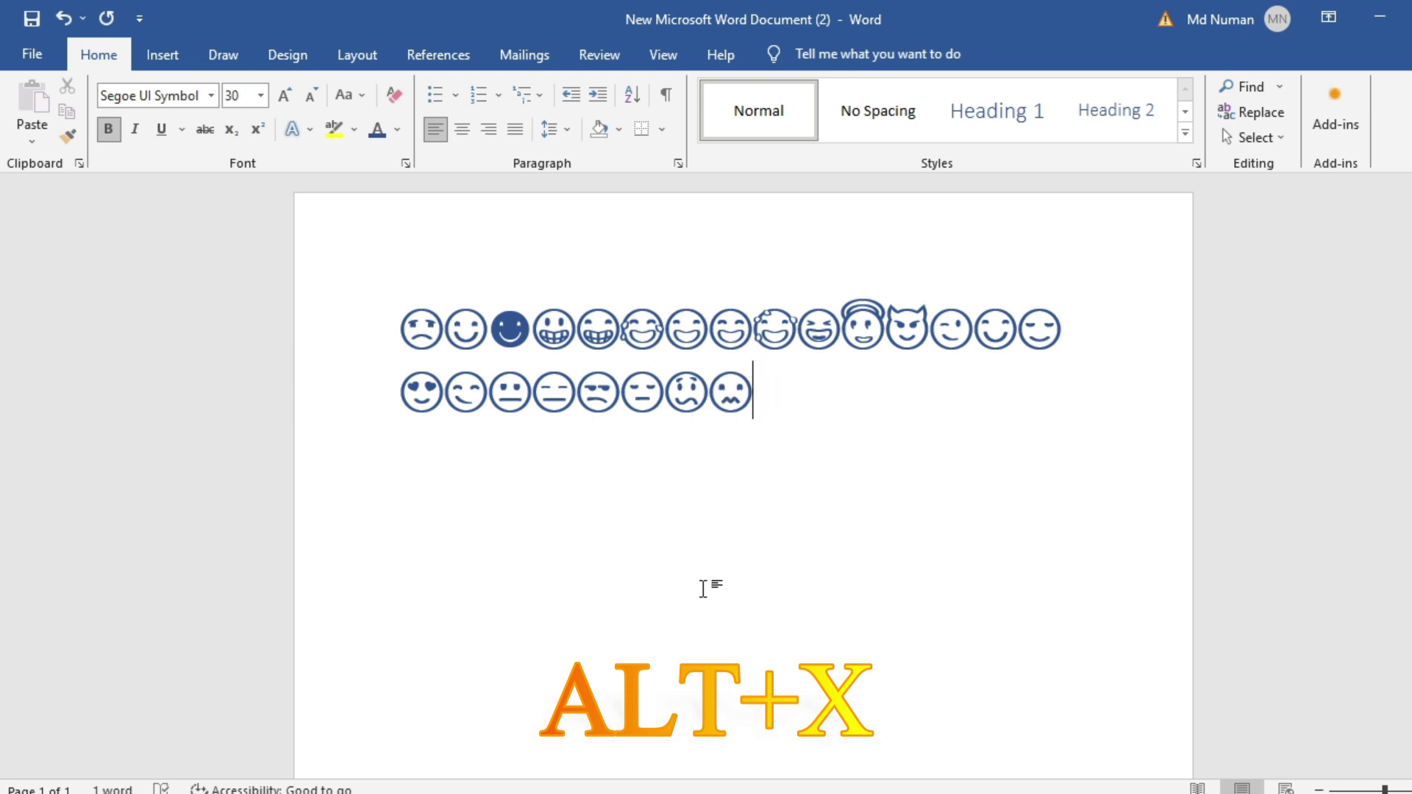
Add three kissing-face emoji to the second row by converting the Unicode codes 1f617, 1f618 and 1f619
text(1f617)
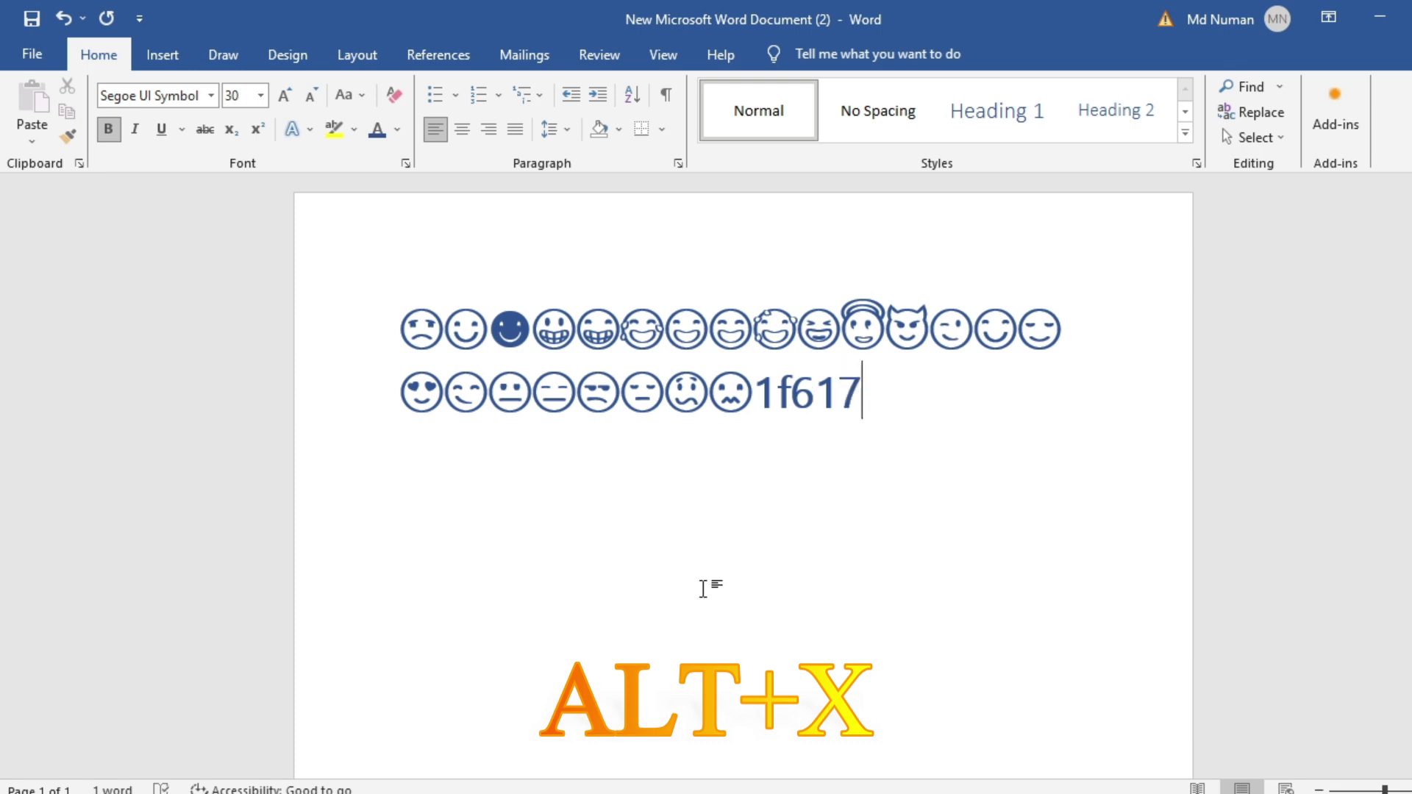
key(alt+x)
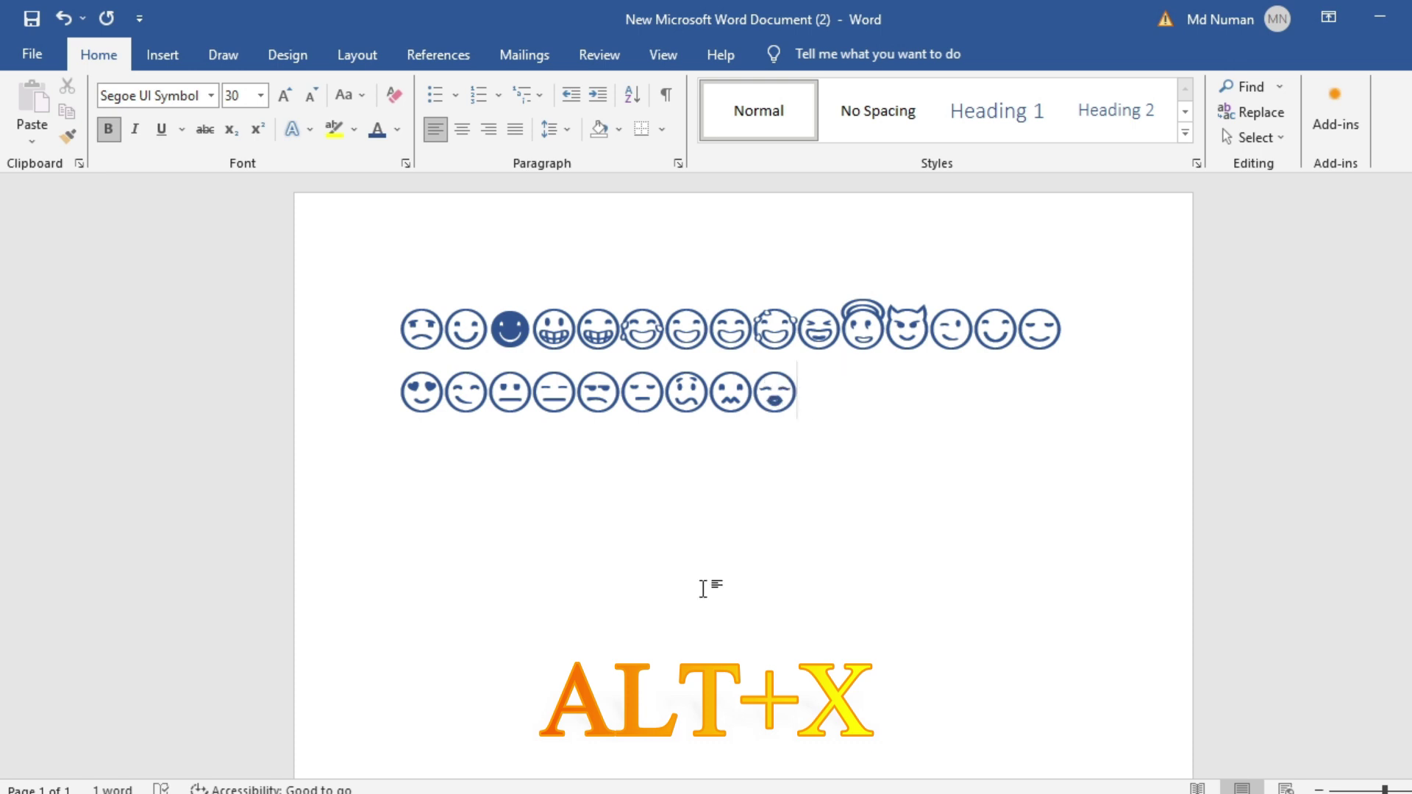
text(1f)
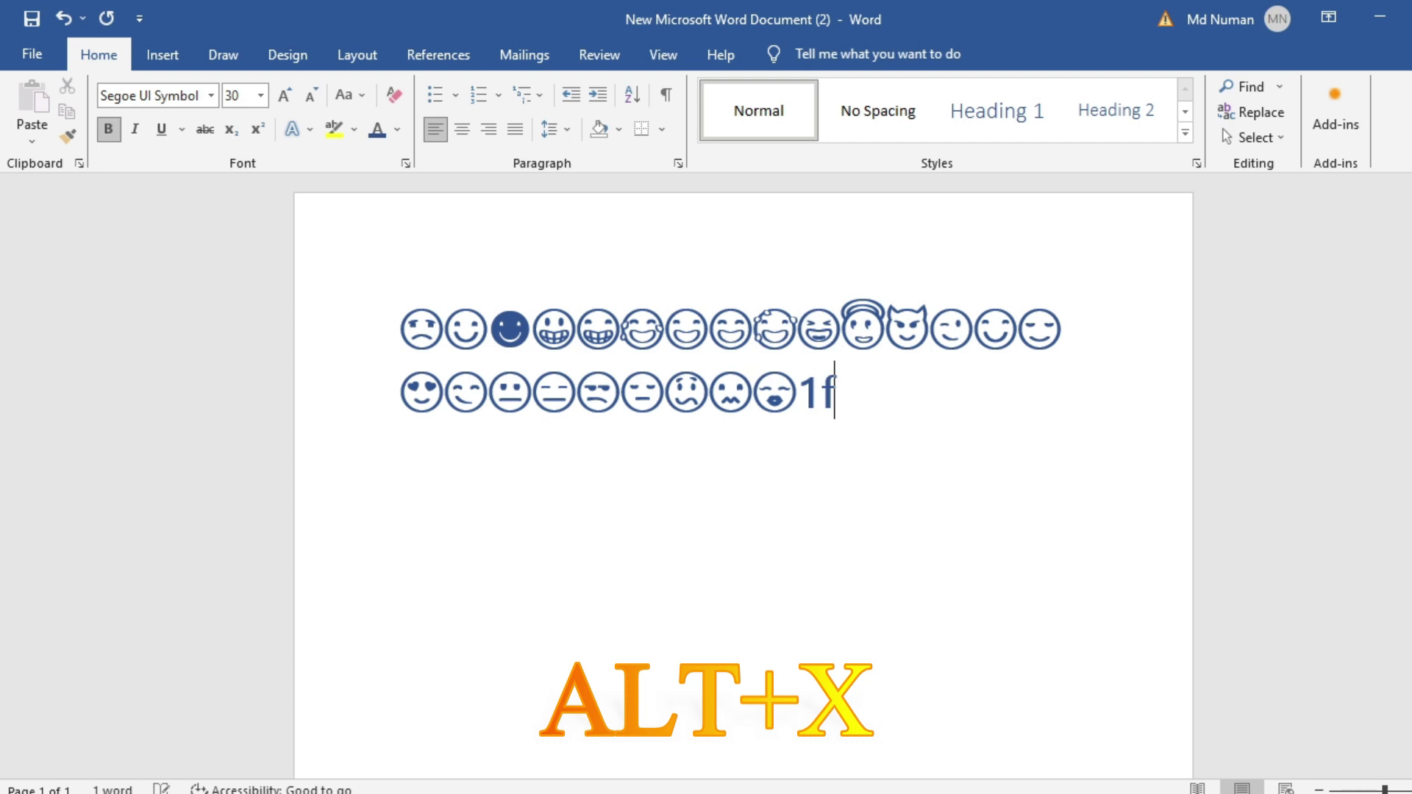
text(618)
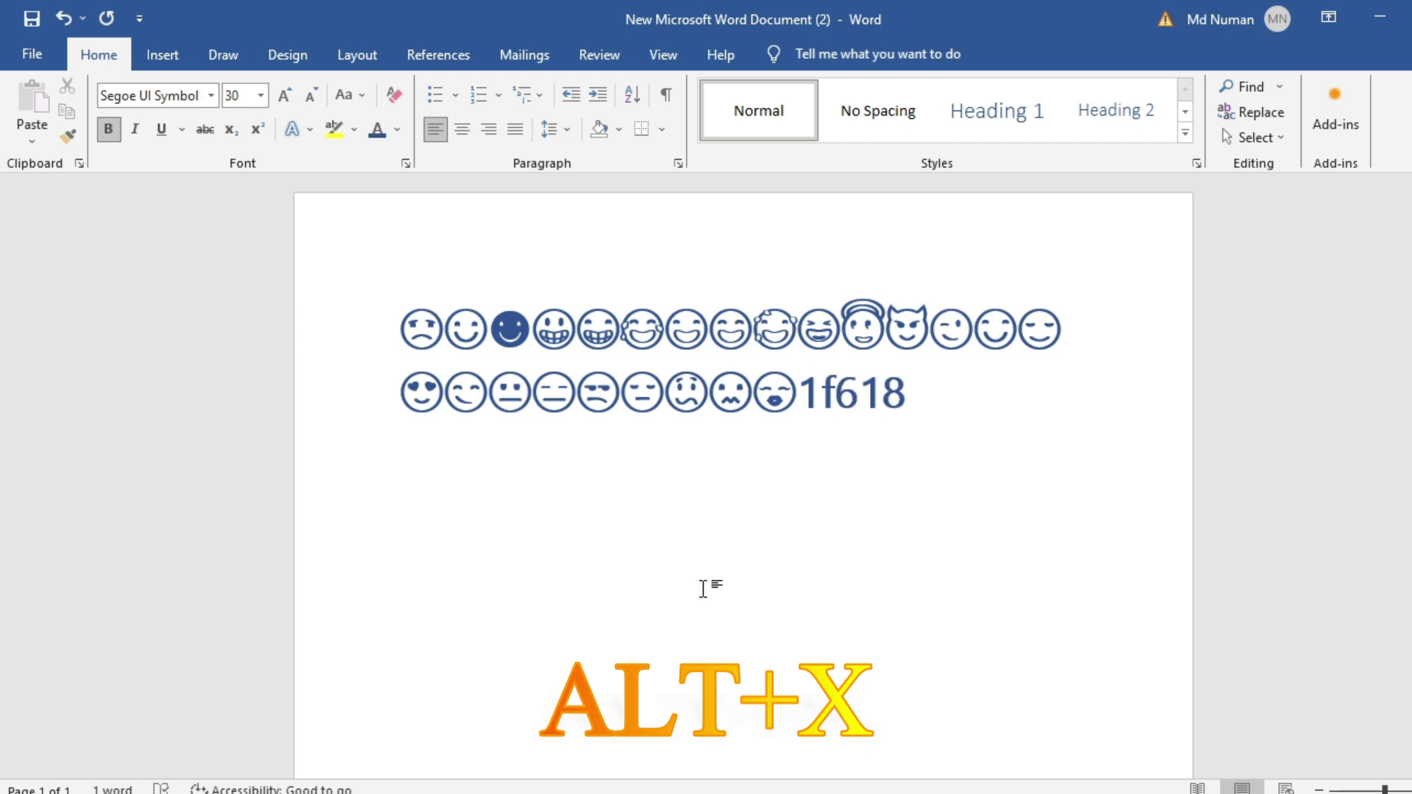
key(alt+x)
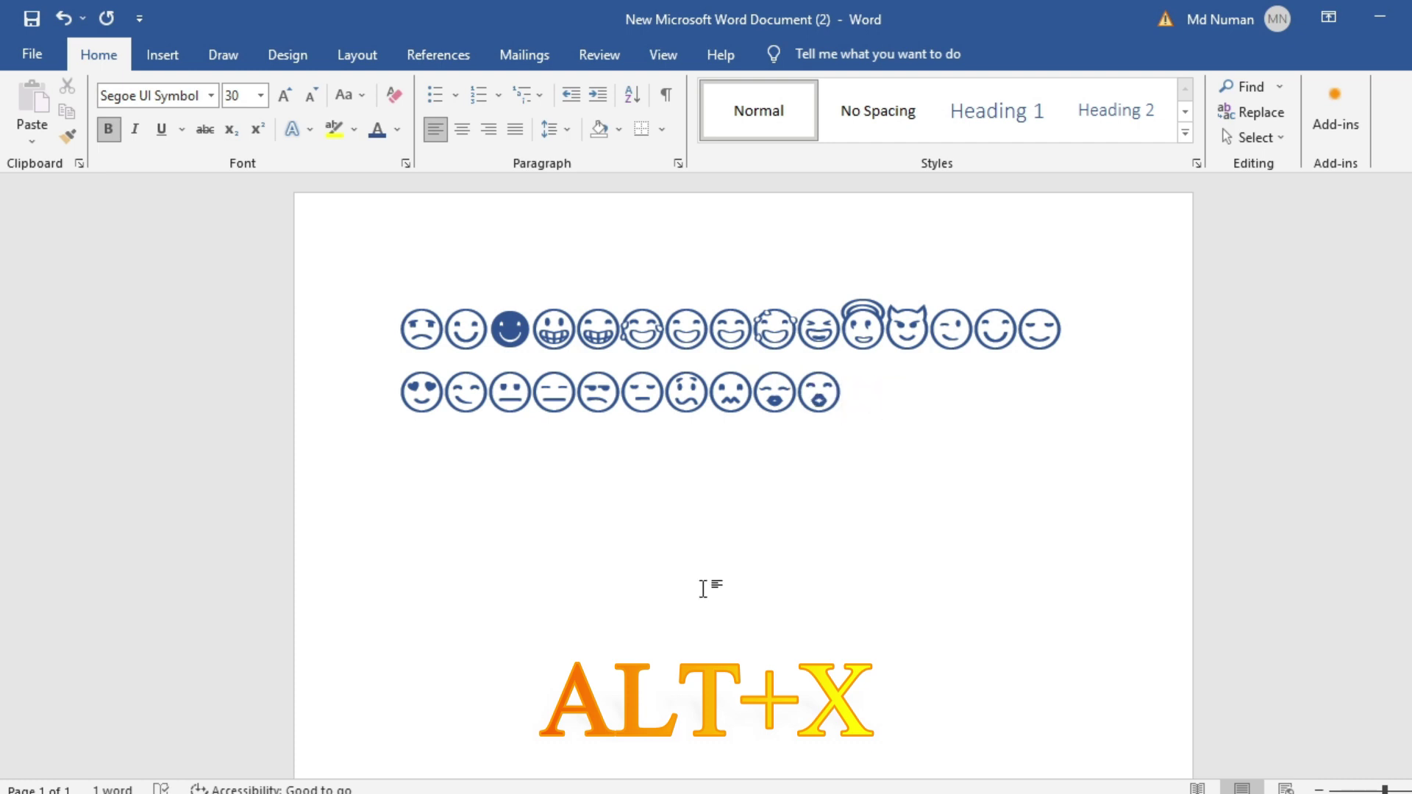
text(1f619)
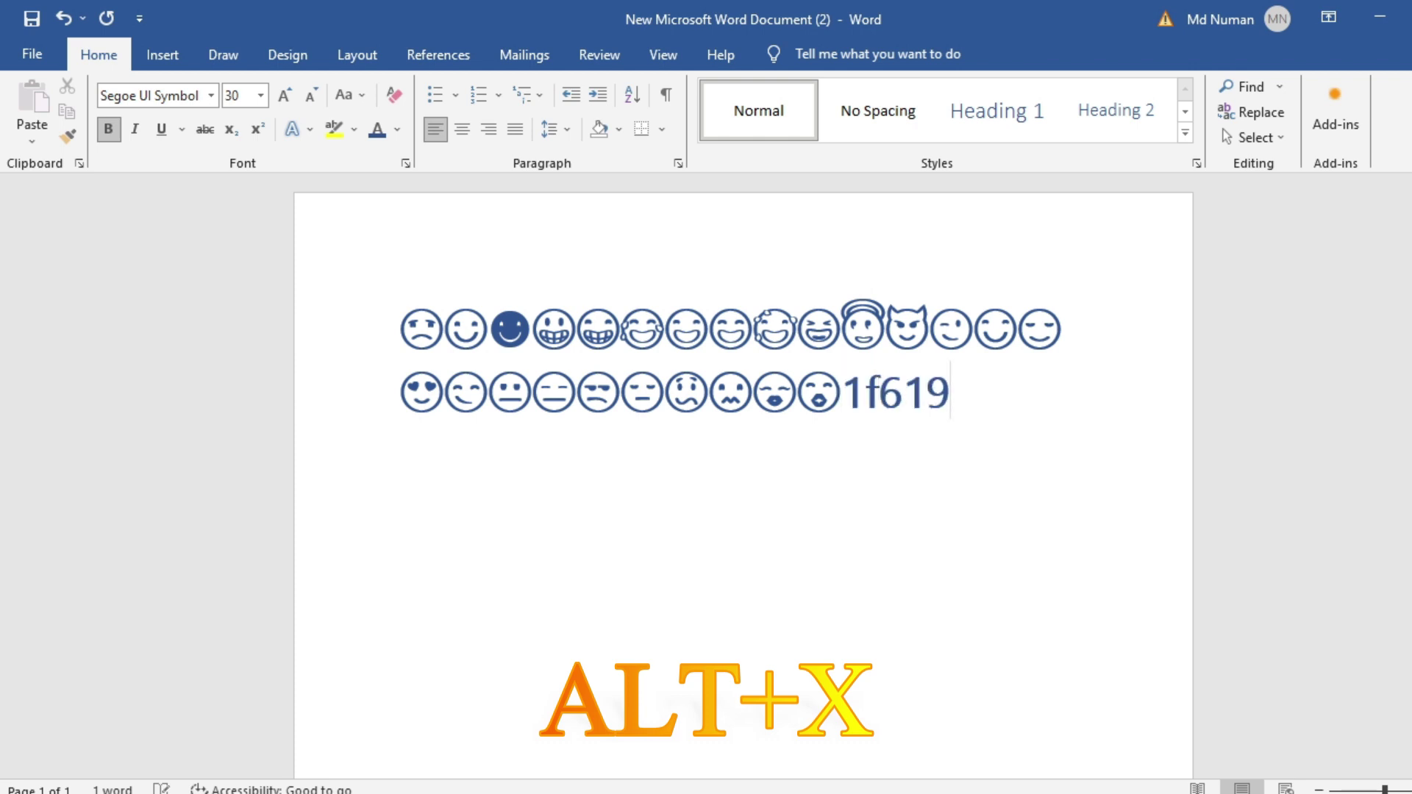
key(alt+x)
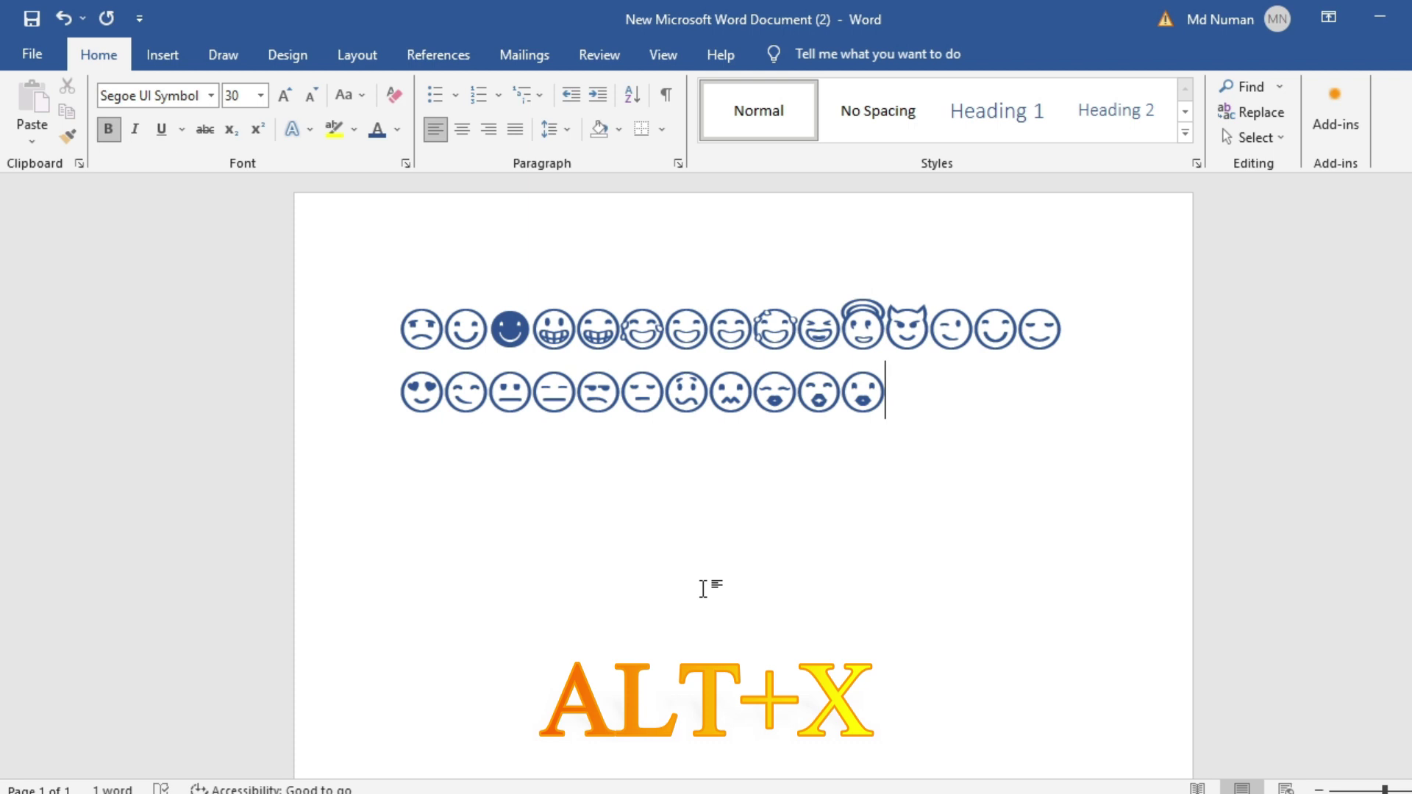
Add two tongue-out emoji after the kissing faces by converting the Unicode codes 1f61b and 1f61c
text(1f)
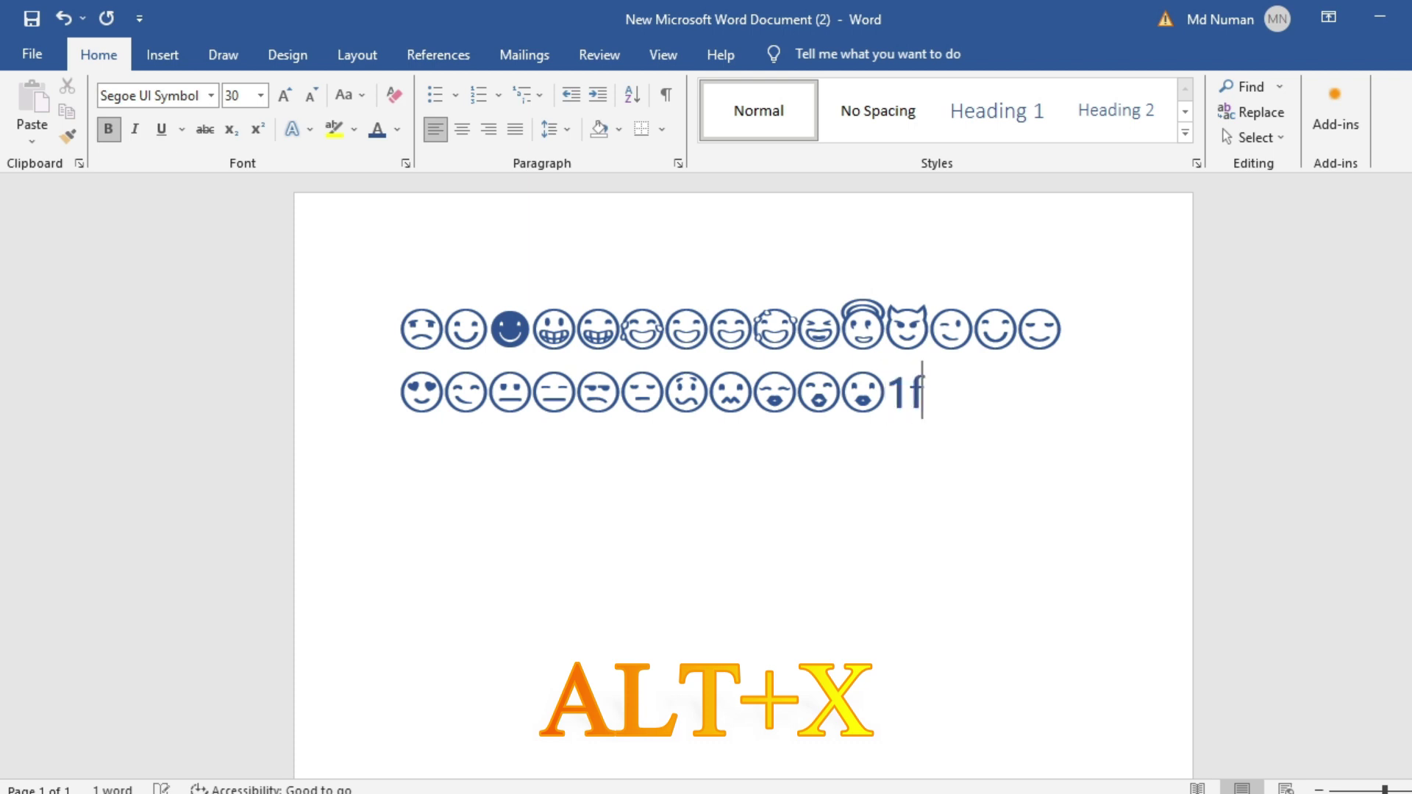
text(61b)
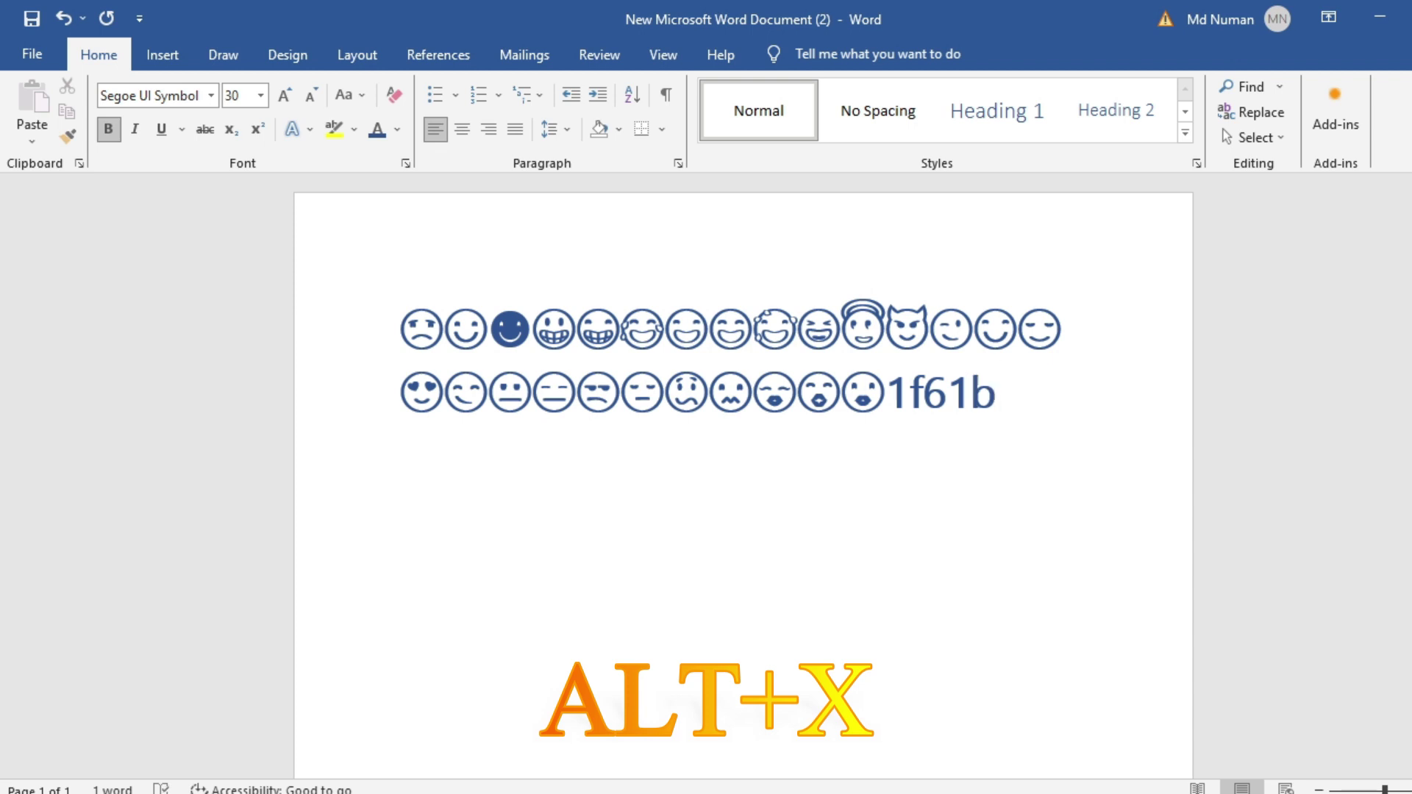
key(alt+x)
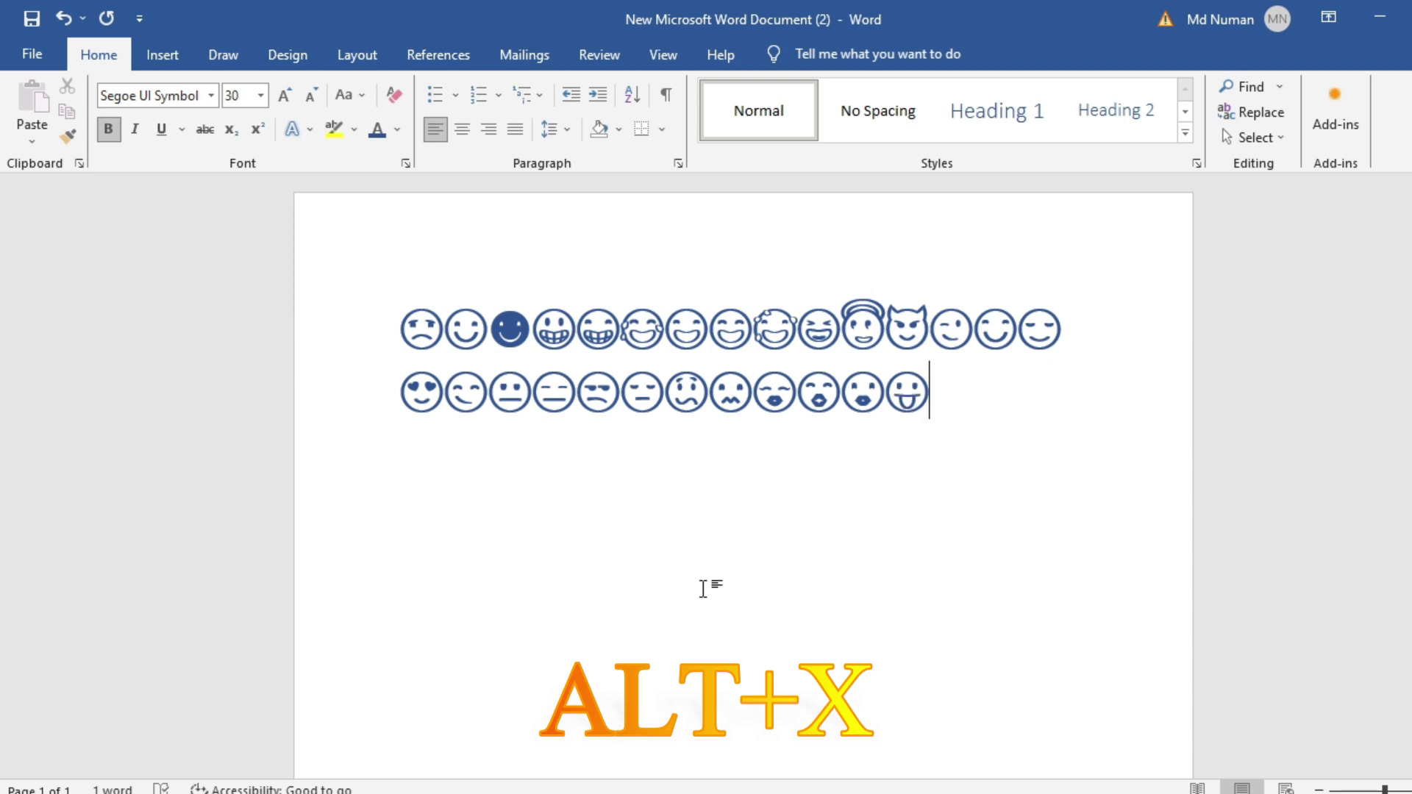
text(1f)
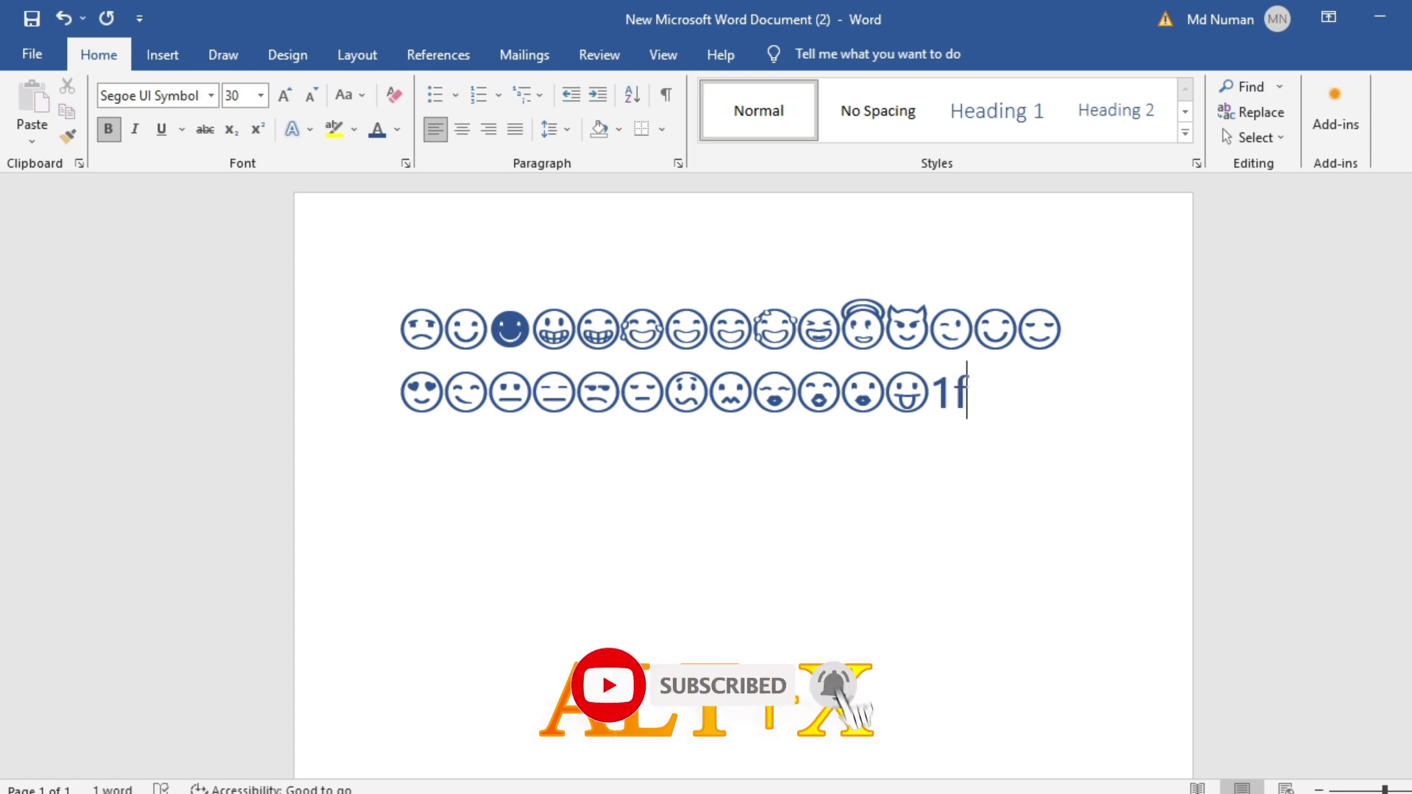
text(61c)
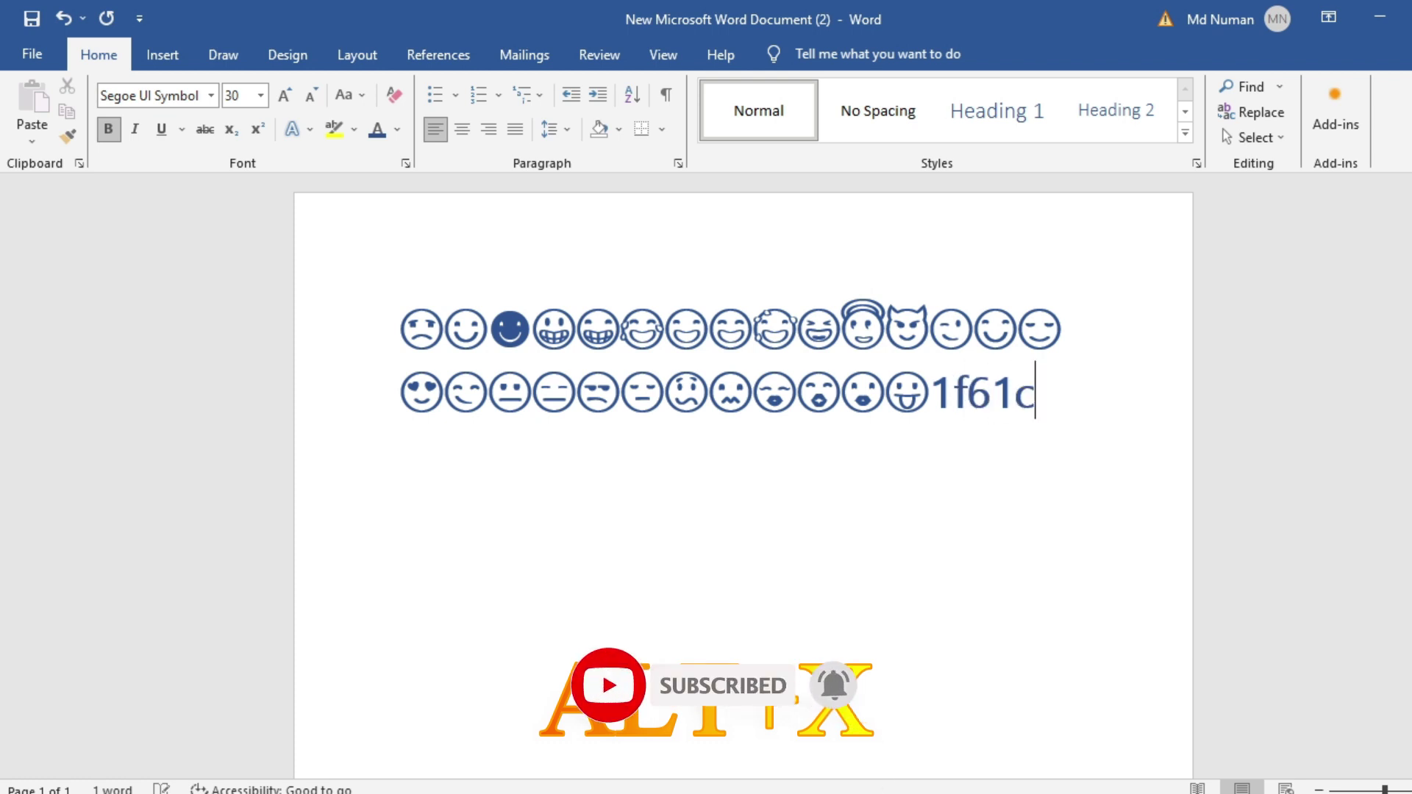
key(alt+x)
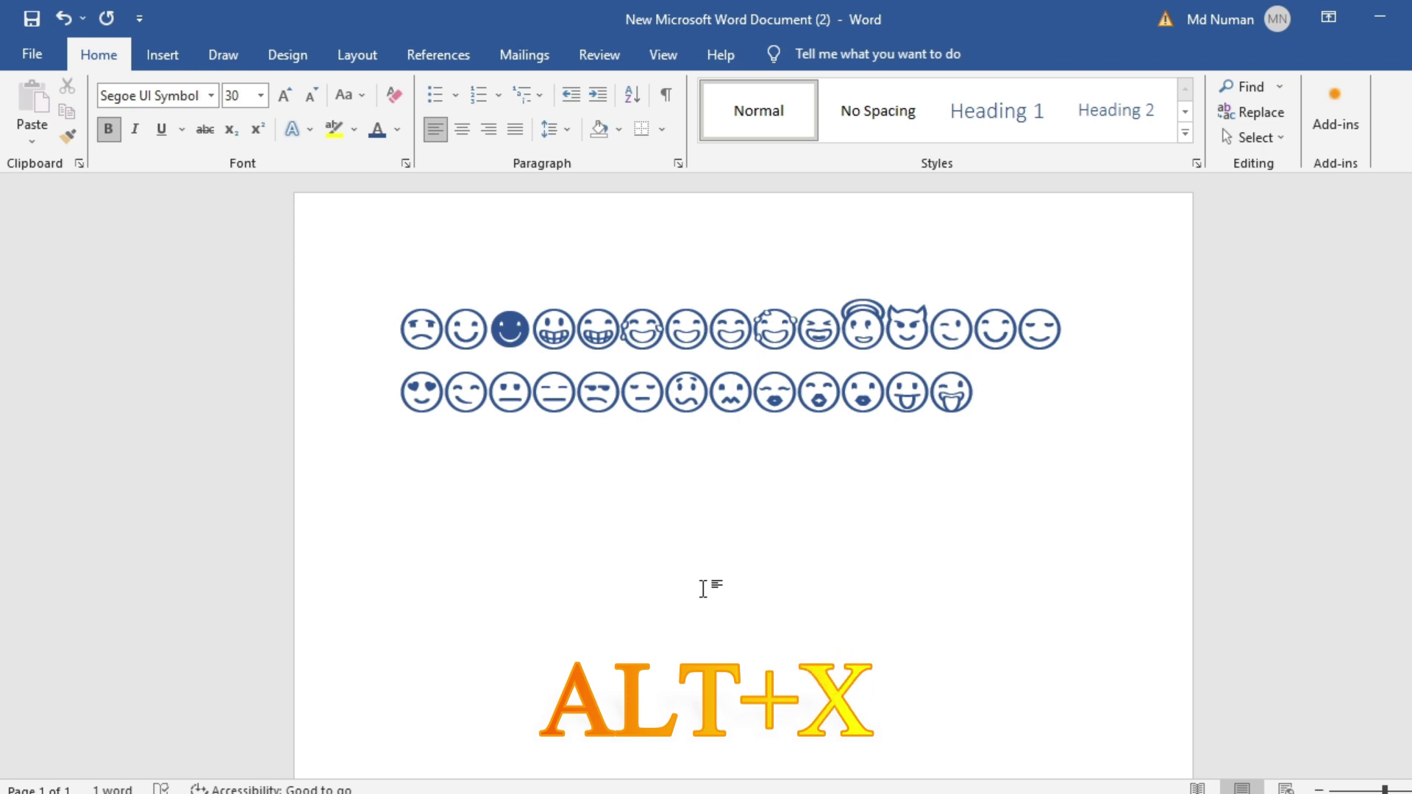
Complete the second emoji row by converting the Unicode codes 1f61d and 1f61e into characters
text(1f61)
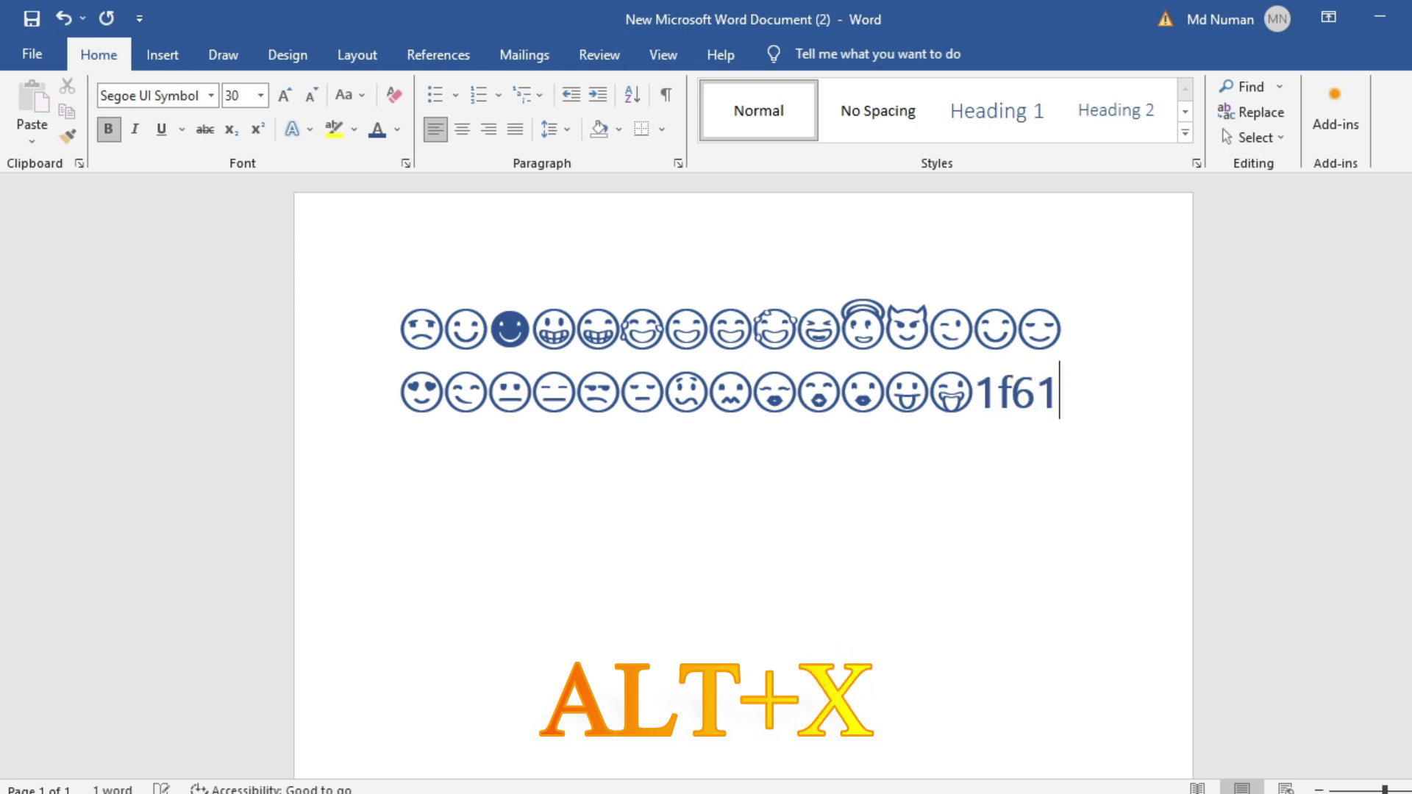
text(d)
key(alt+x)
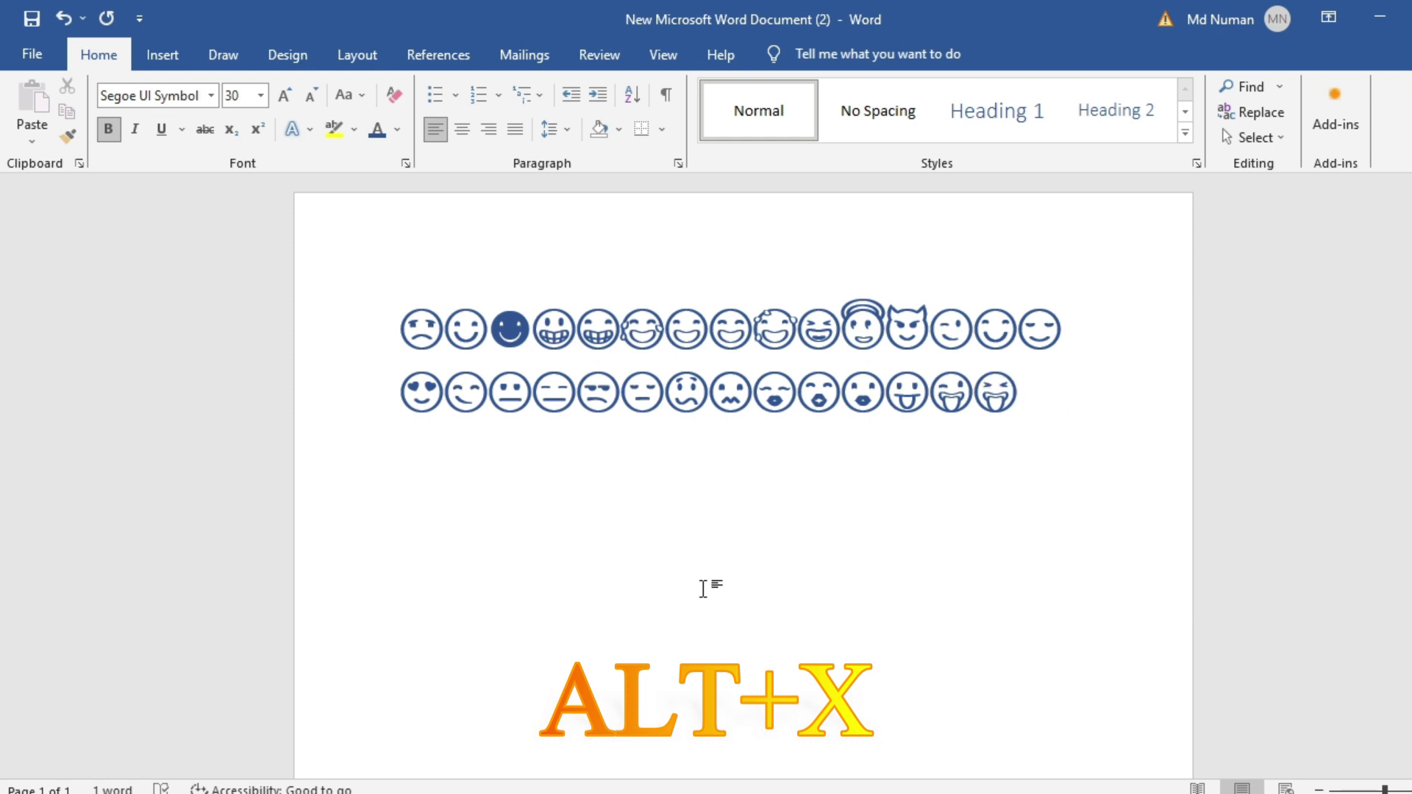
text(1f61)
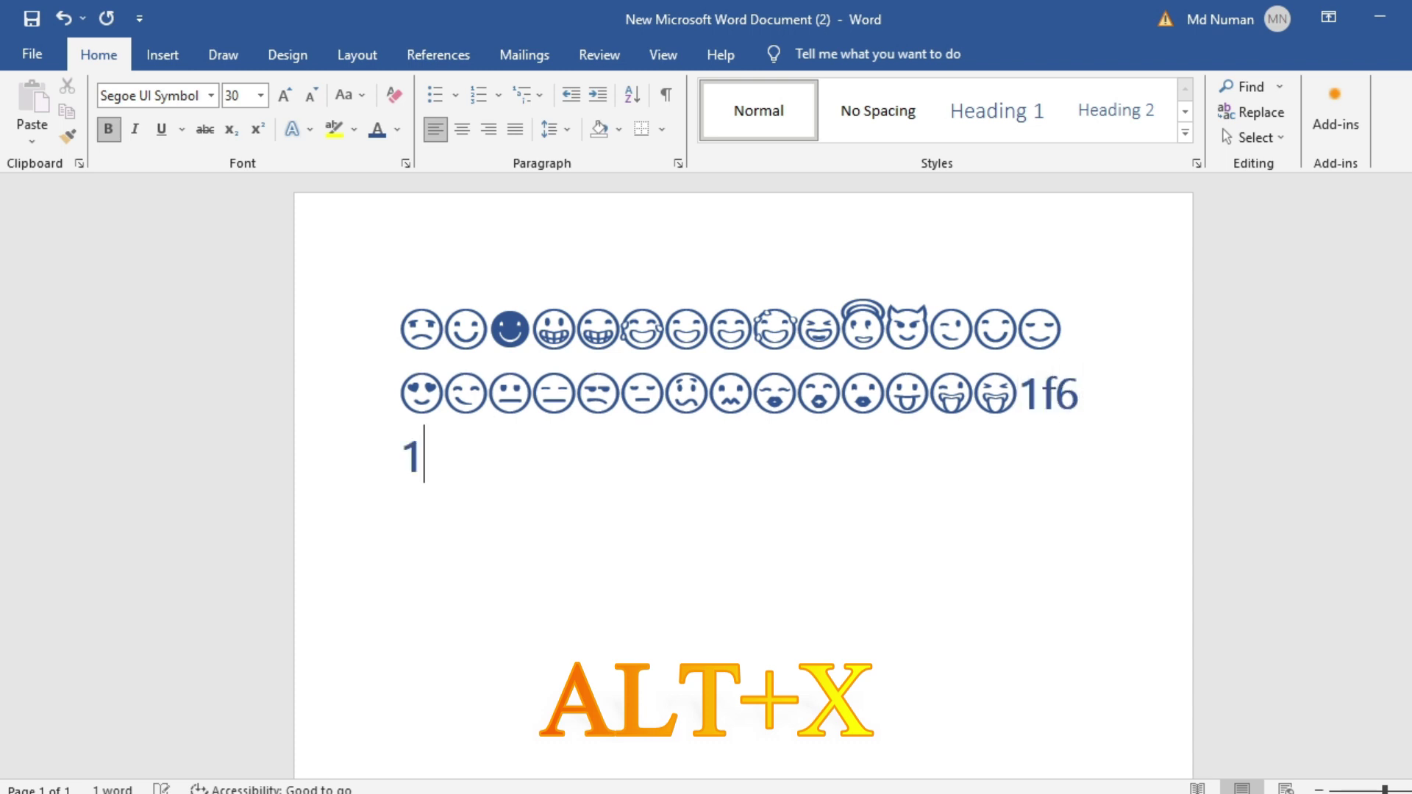
text(e)
key(alt+x)
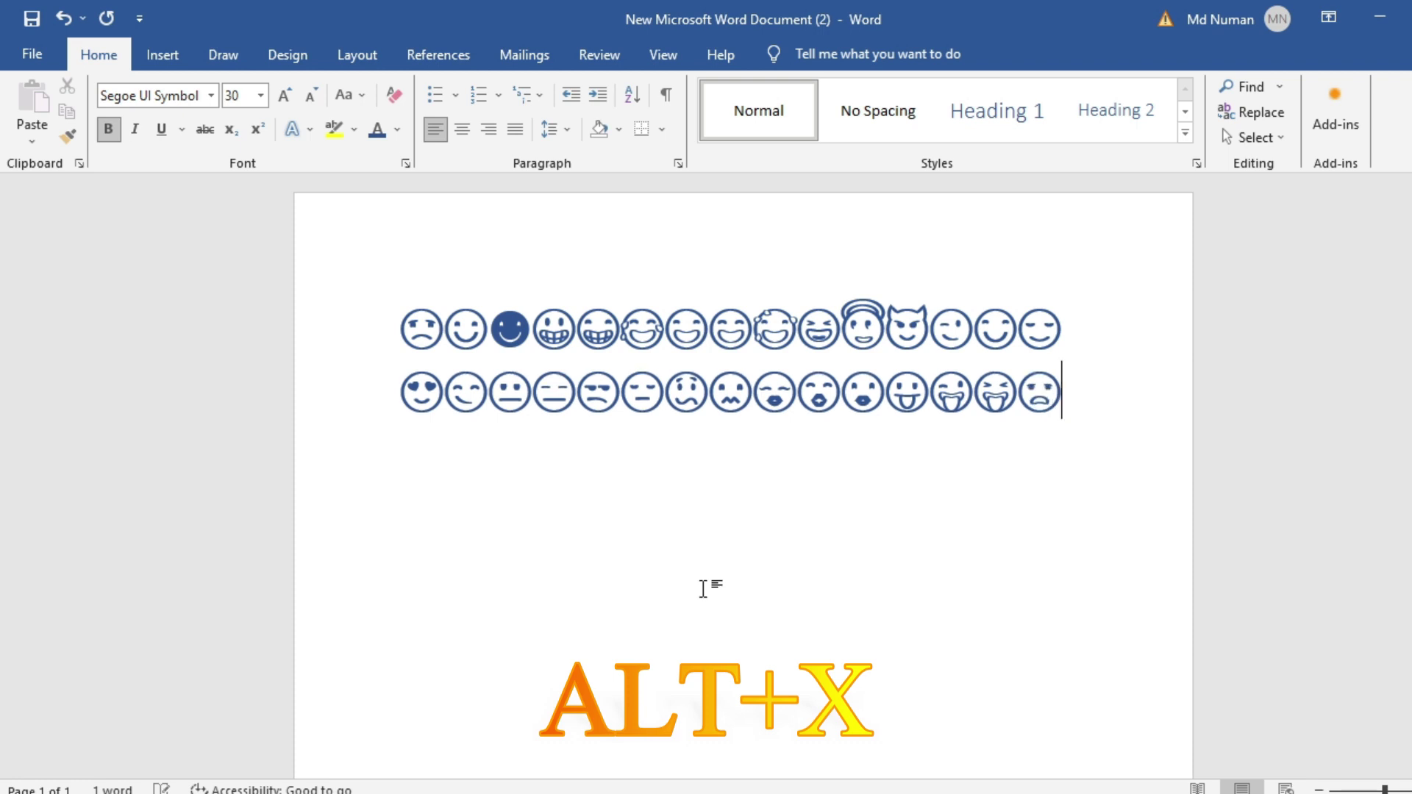
Start the third emoji row by converting the Unicode codes 1f61f and 1f620 into characters
text(1f6)
text(1)
text(f)
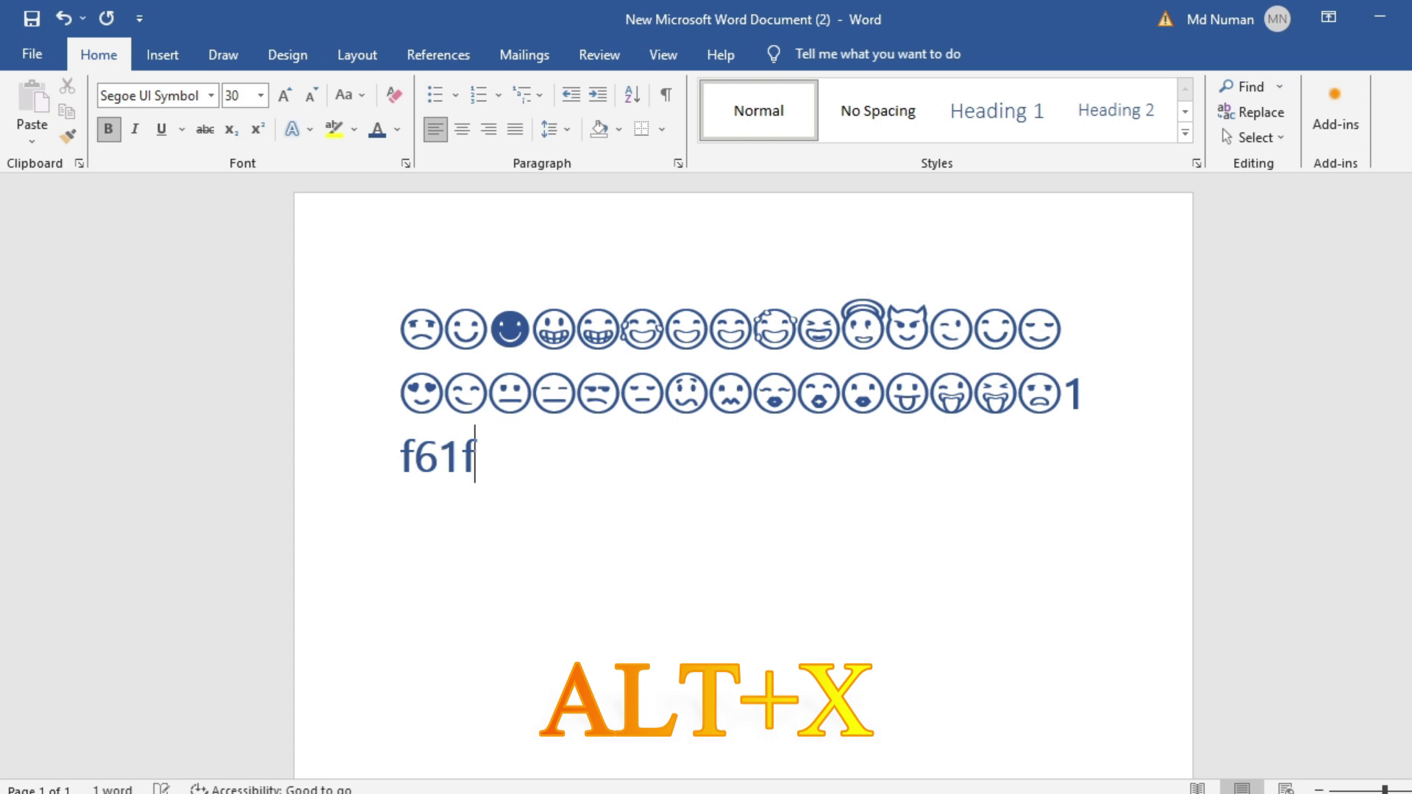
key(alt+x)
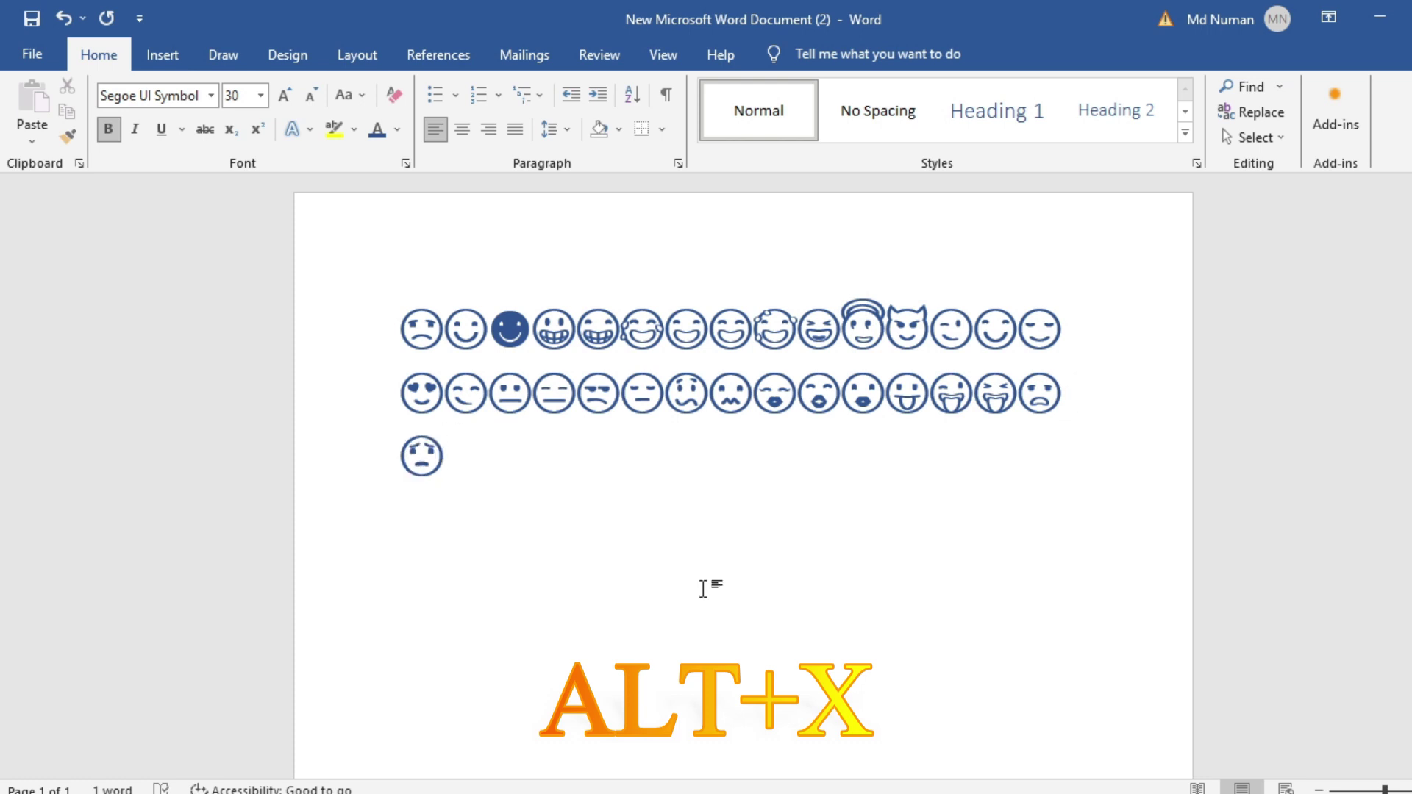
text(1f620)
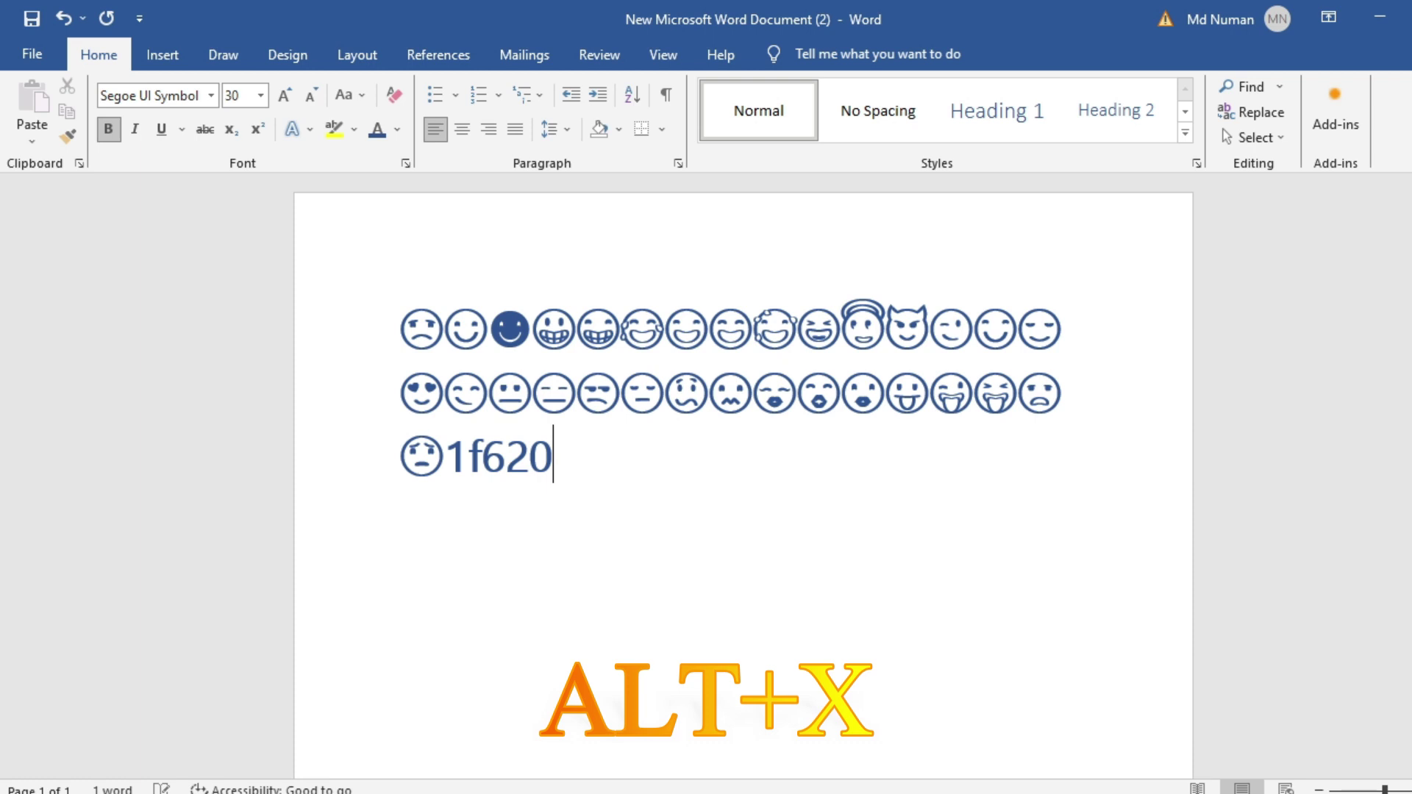
key(alt+x)
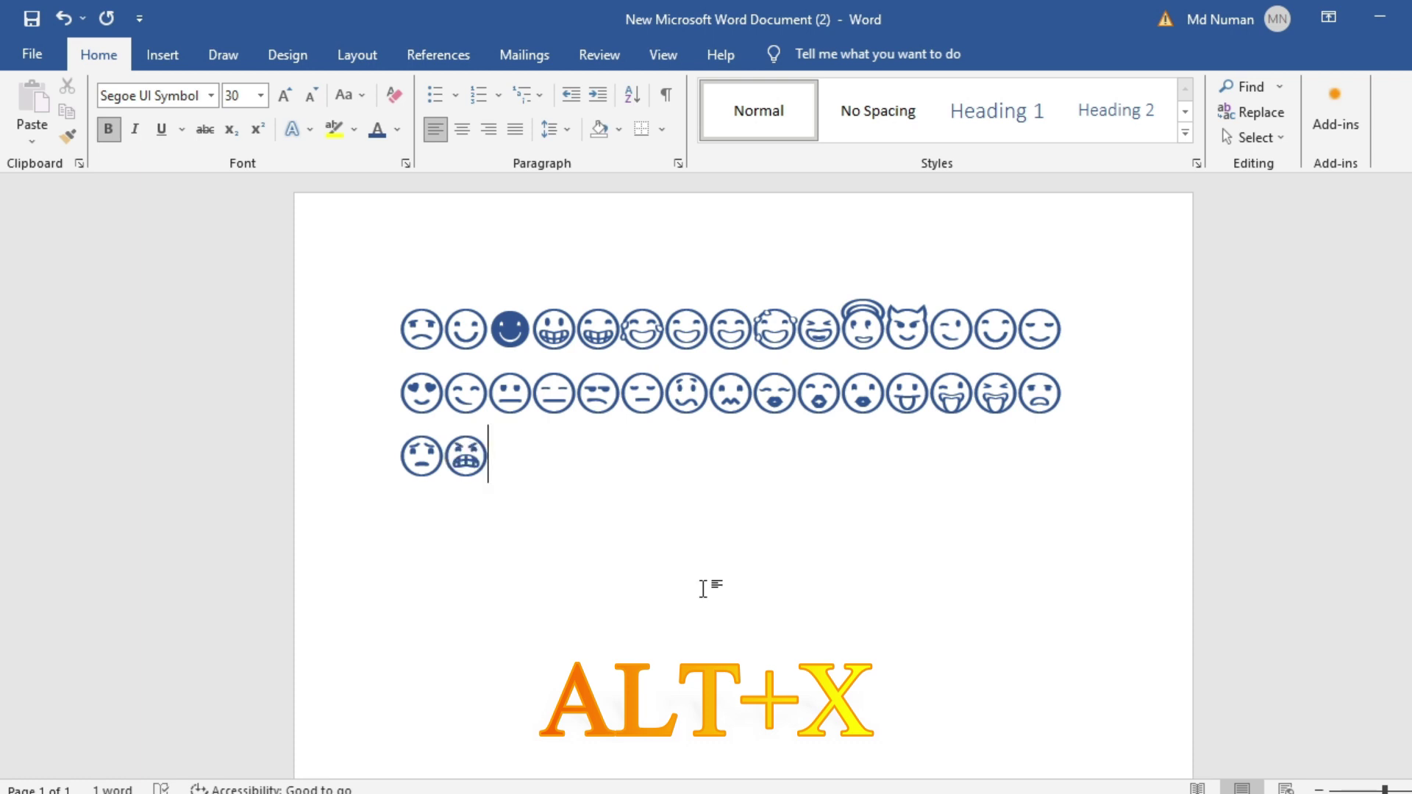
Add three more emoji after the angry face in the third row by converting the Unicode codes 1f622, 1f624 and 1f625
text(1f622)
key(alt+x)
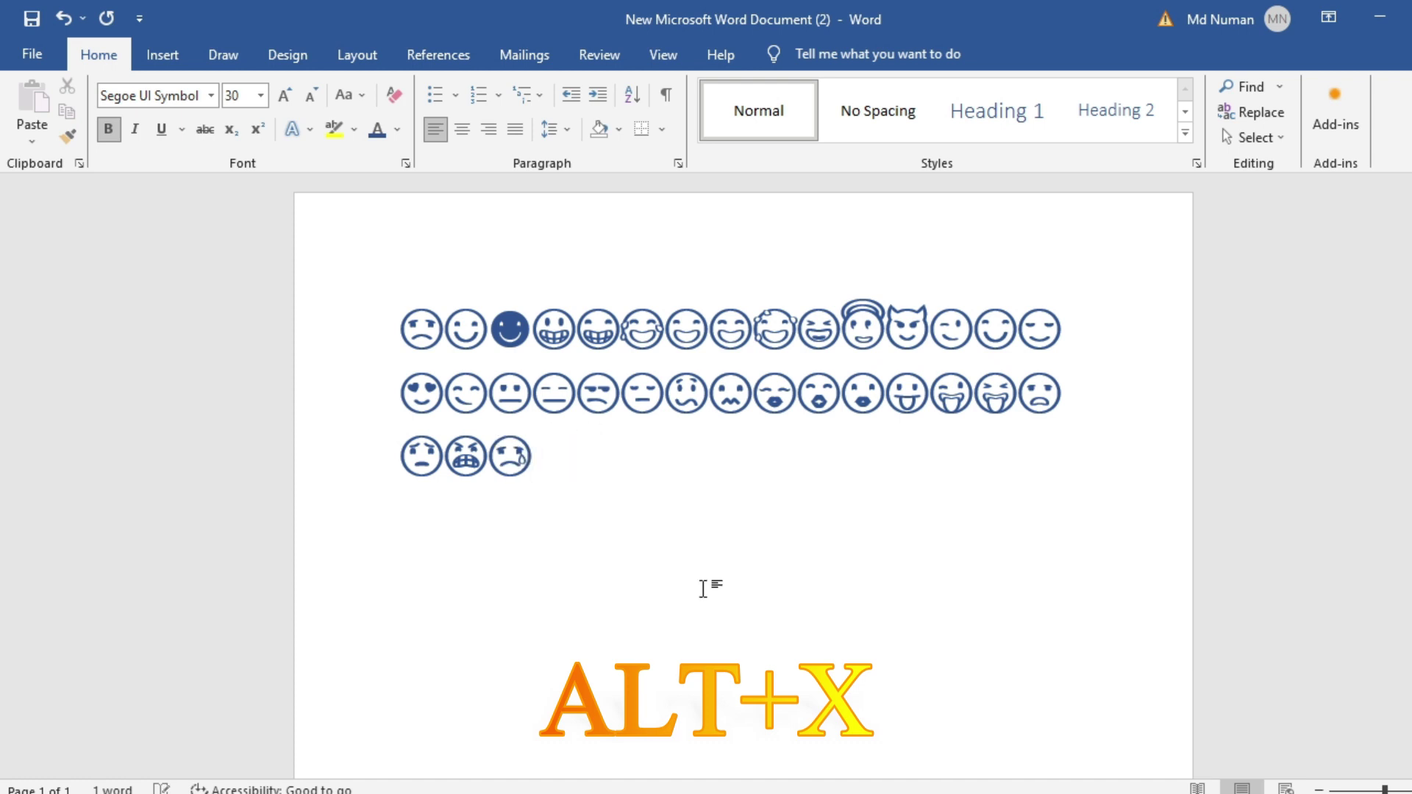
text(1f624)
key(alt+x)
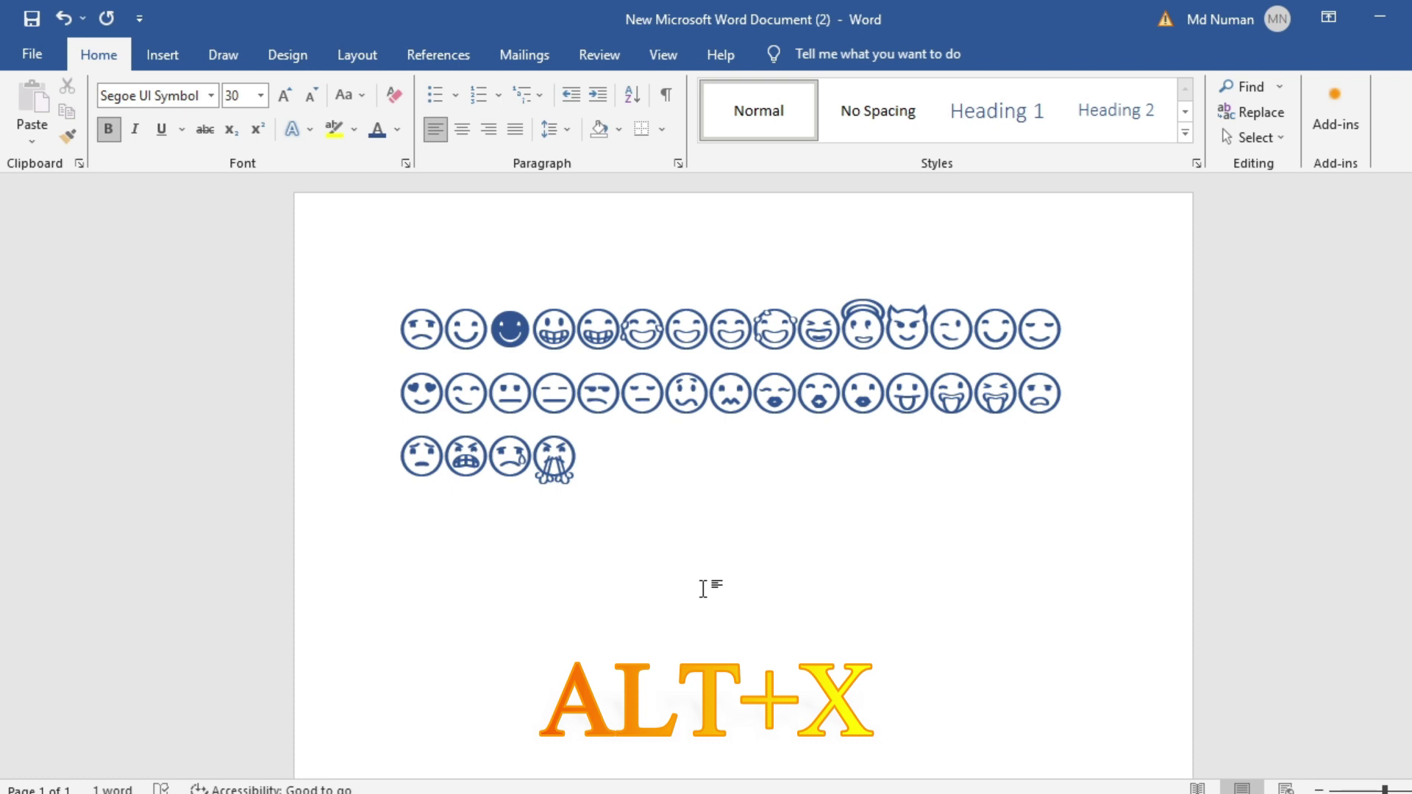
text(1f625)
key(alt+x)
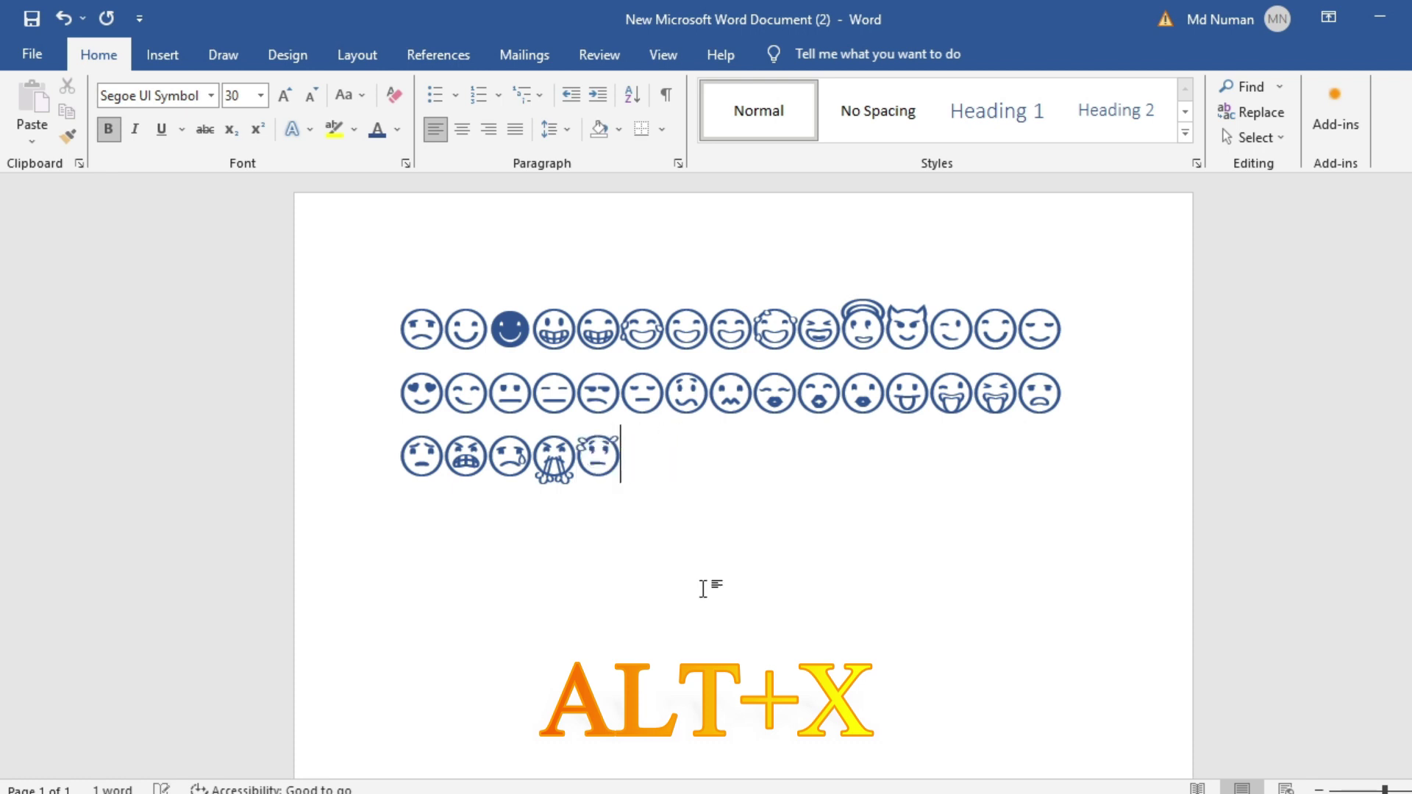
Continue the third emoji row by converting the Unicode codes 1f628, 1f629 and 1f62a into characters
text(1f628)
key(alt+x)
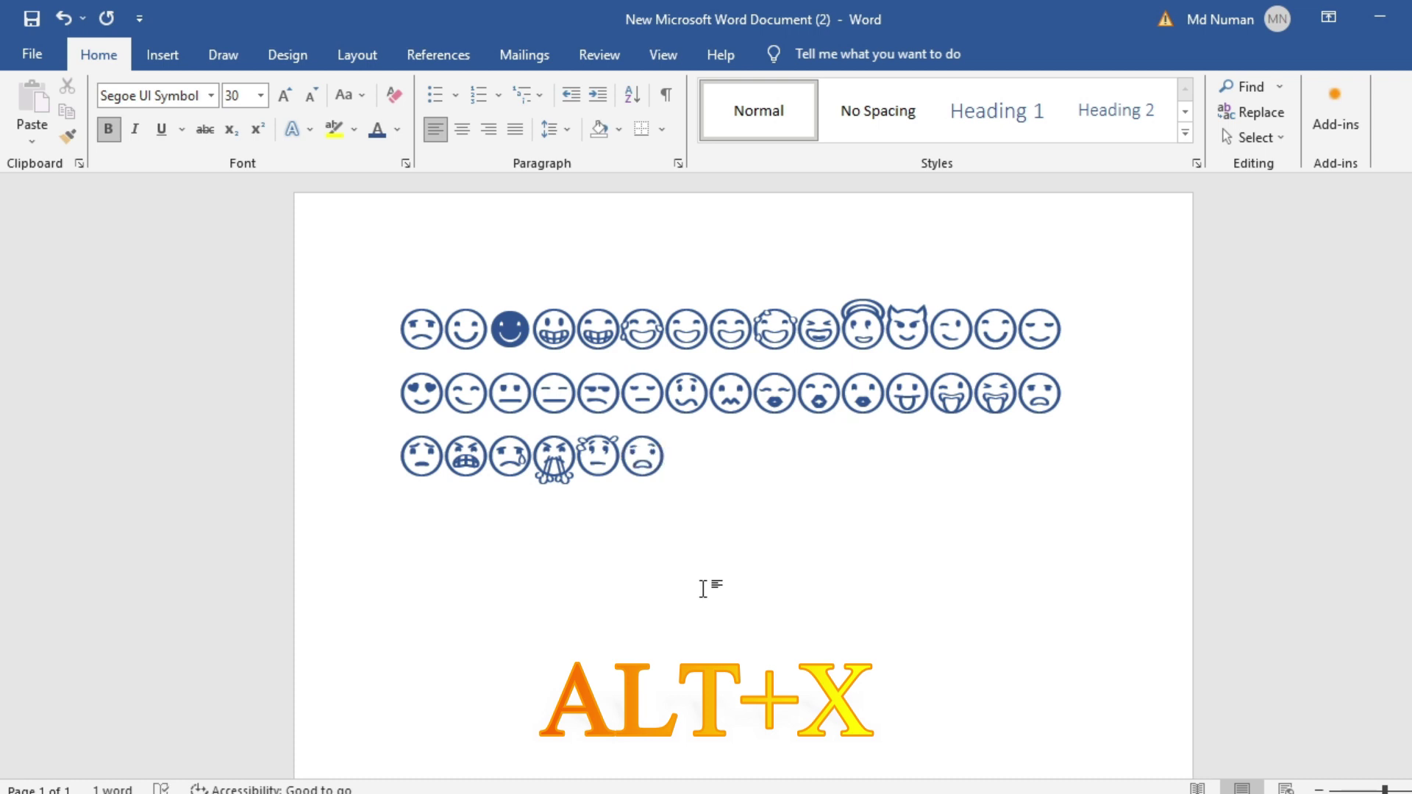
text(1f629)
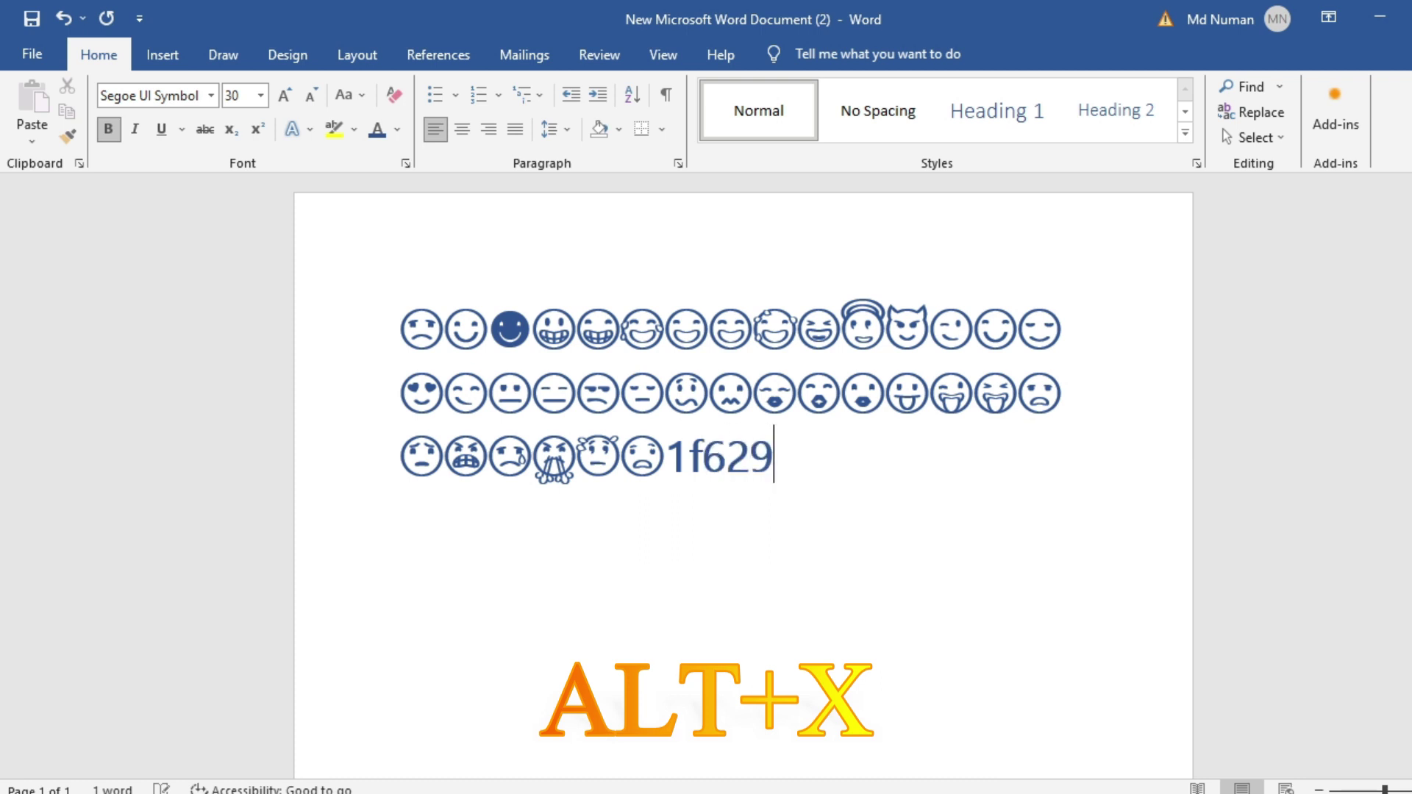
key(alt+x)
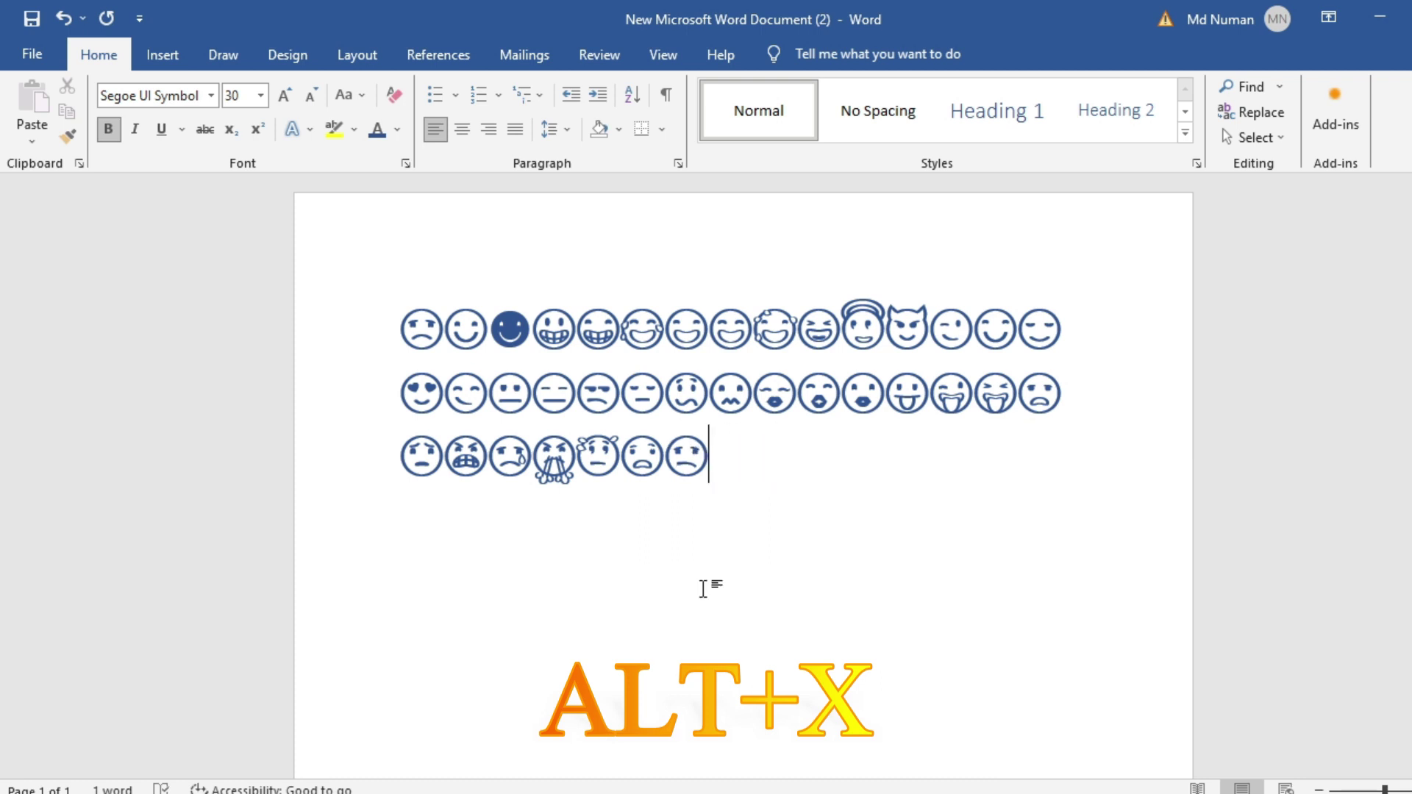
text(1f6)
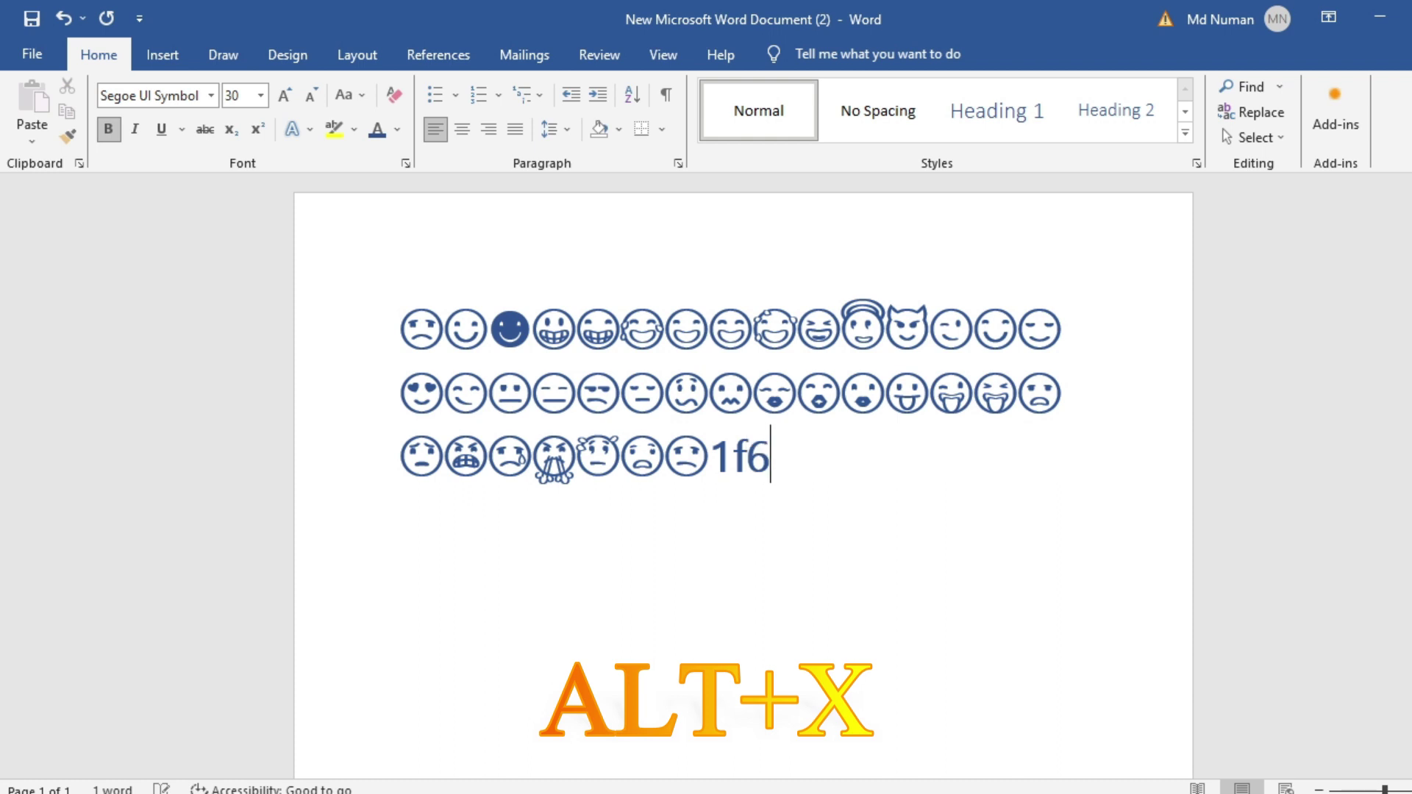
text(6)
key(BackSpace)
text(2a)
key(alt+x)
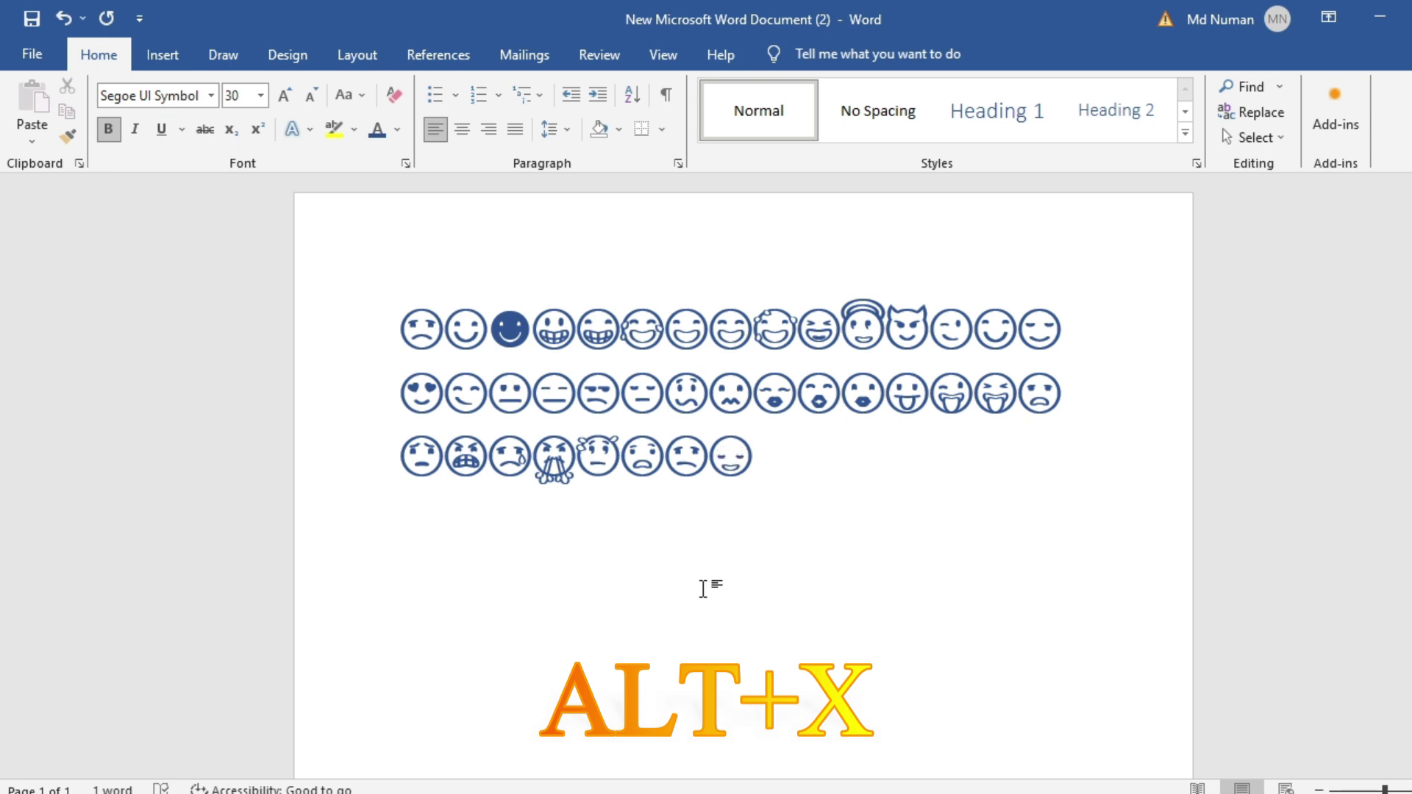
Convert the Unicode code 1f62b into the next emoji and begin entering another code starting with 1f
text(1f62b)
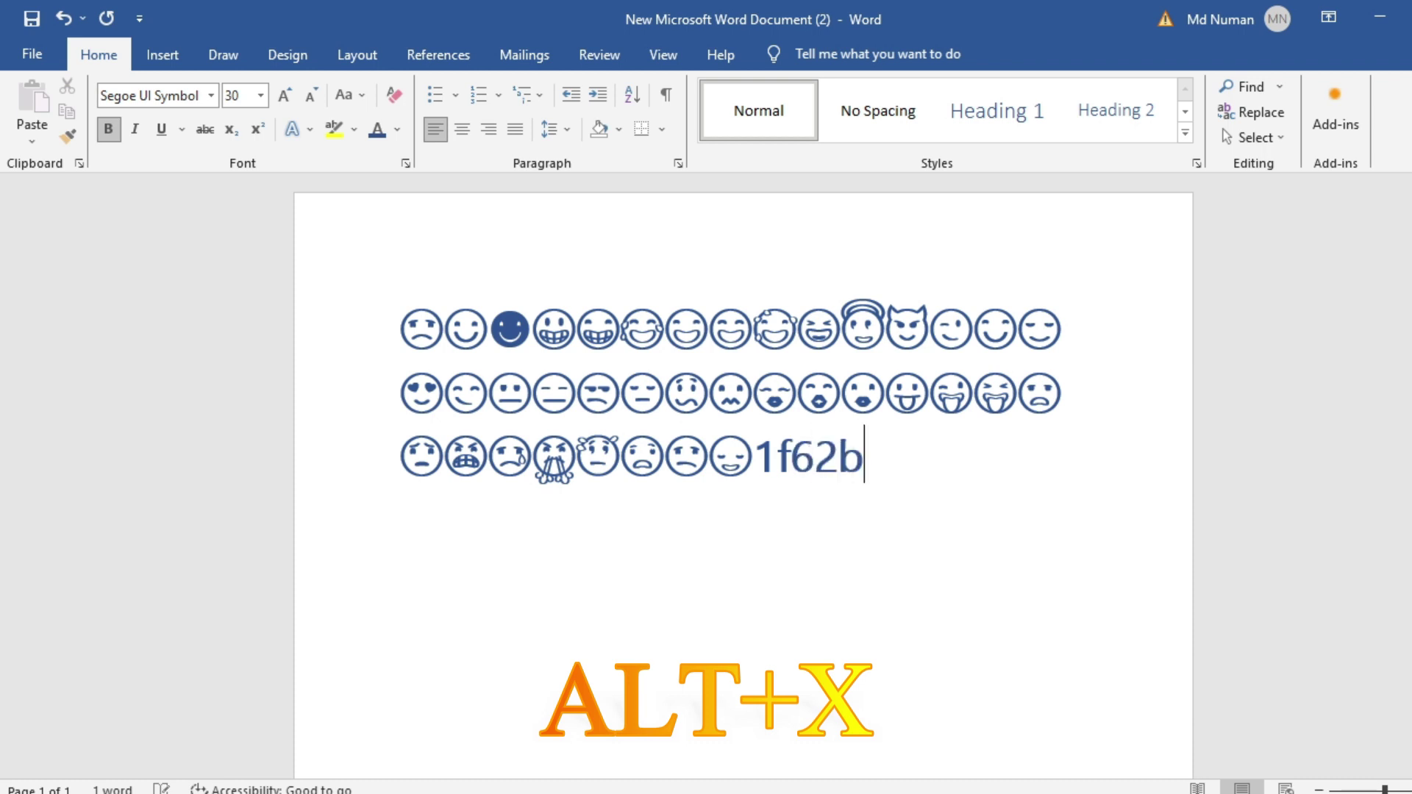
key(alt+x)
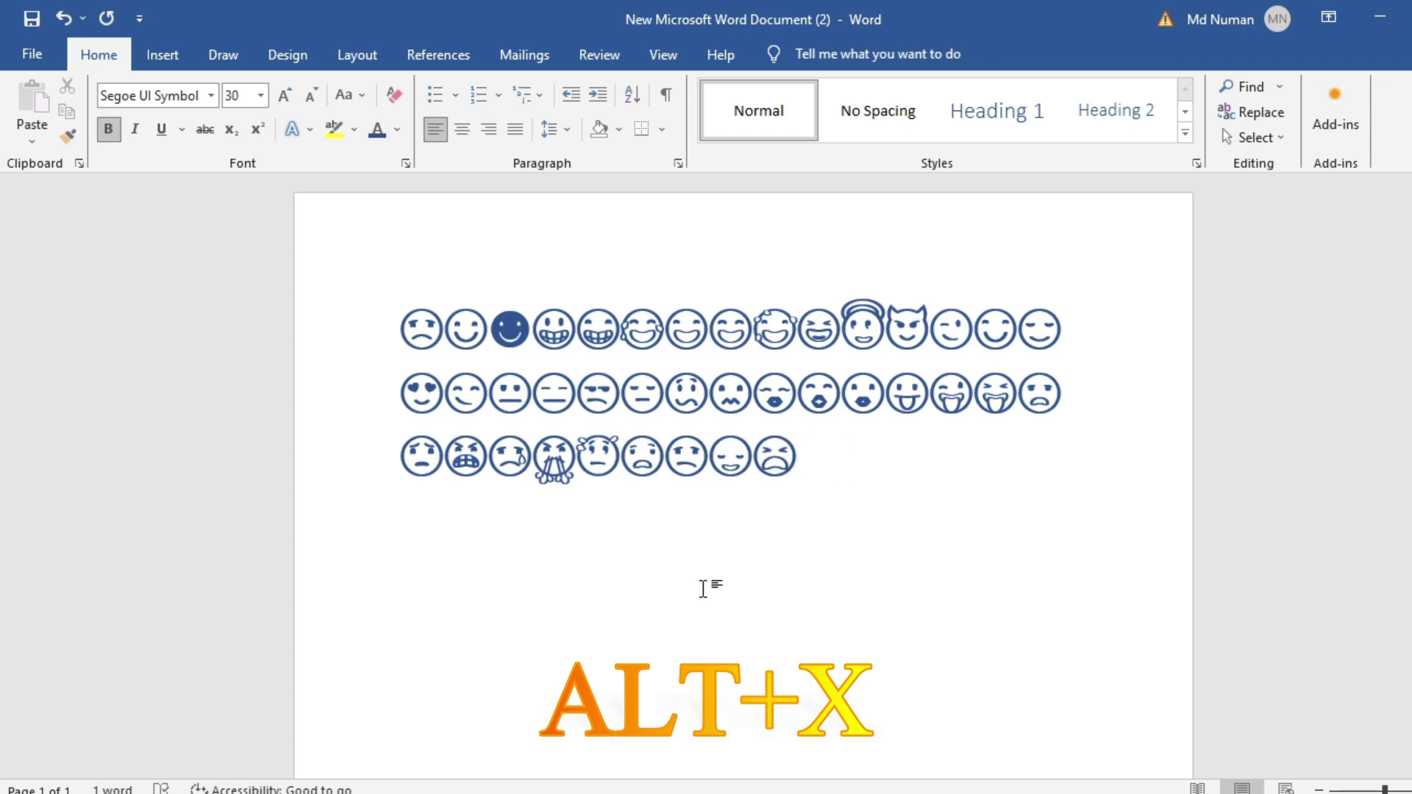
text(1f)
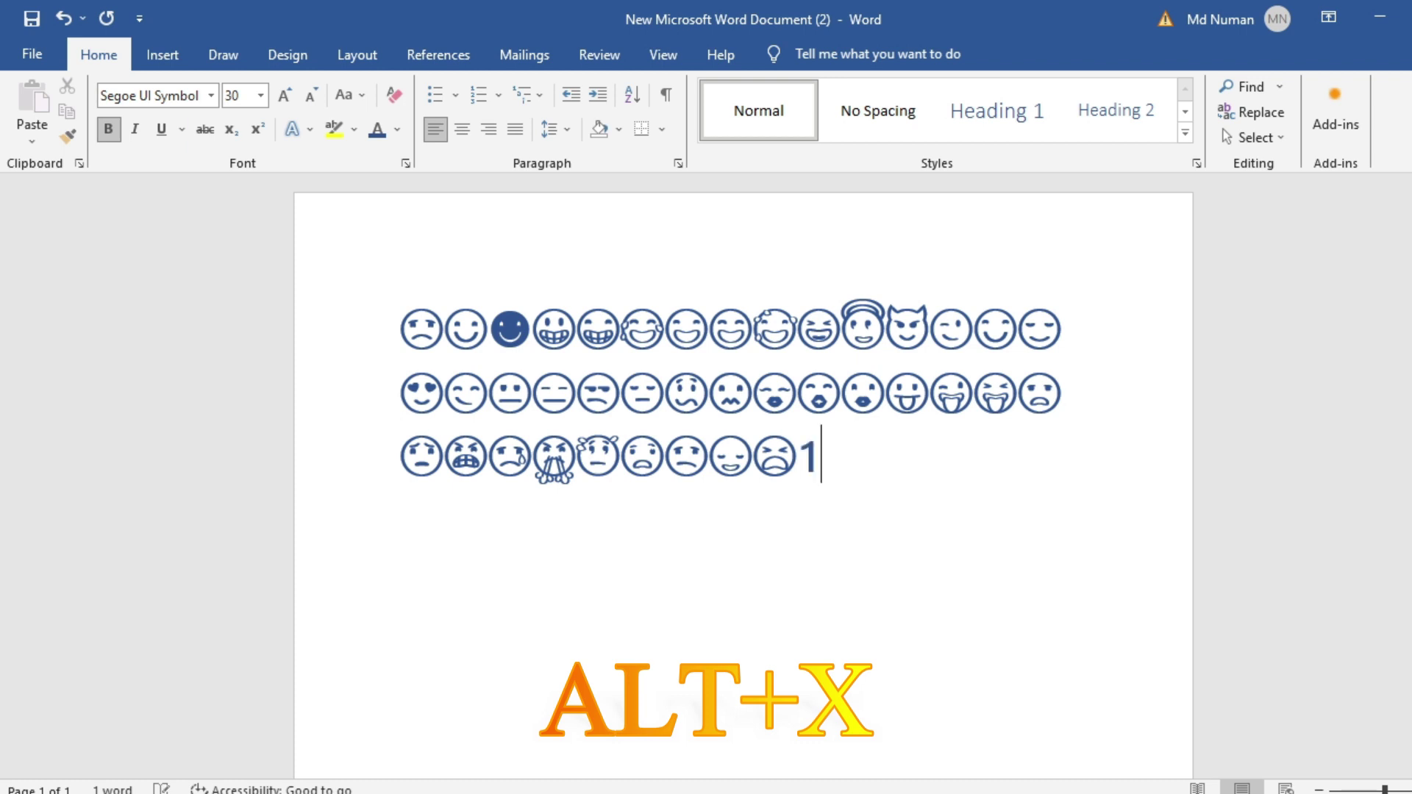